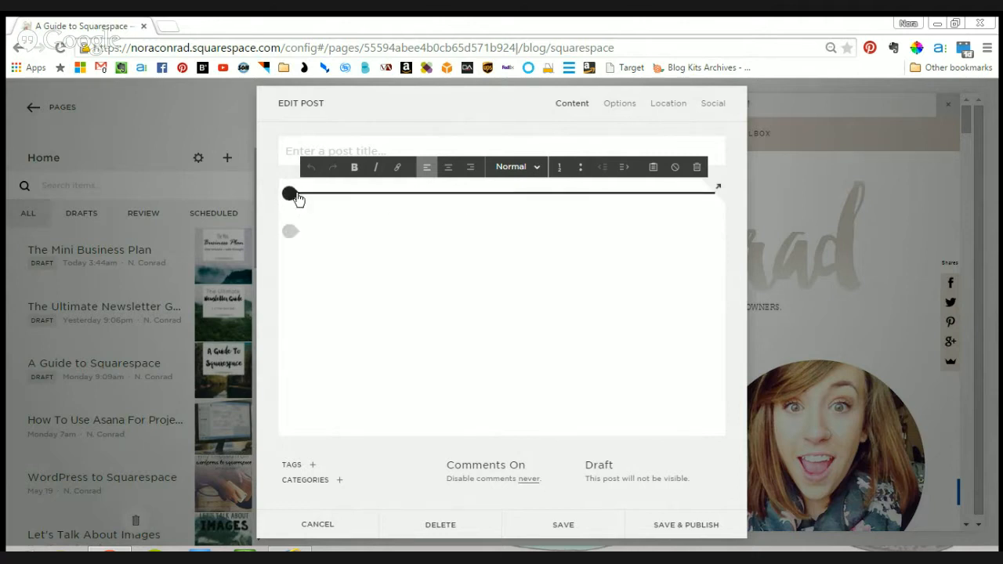
- Examine the content blocks available for the blog post, from the basic blocks down to the social blocks
{"action": "left_click", "coordinate": [293, 194]}
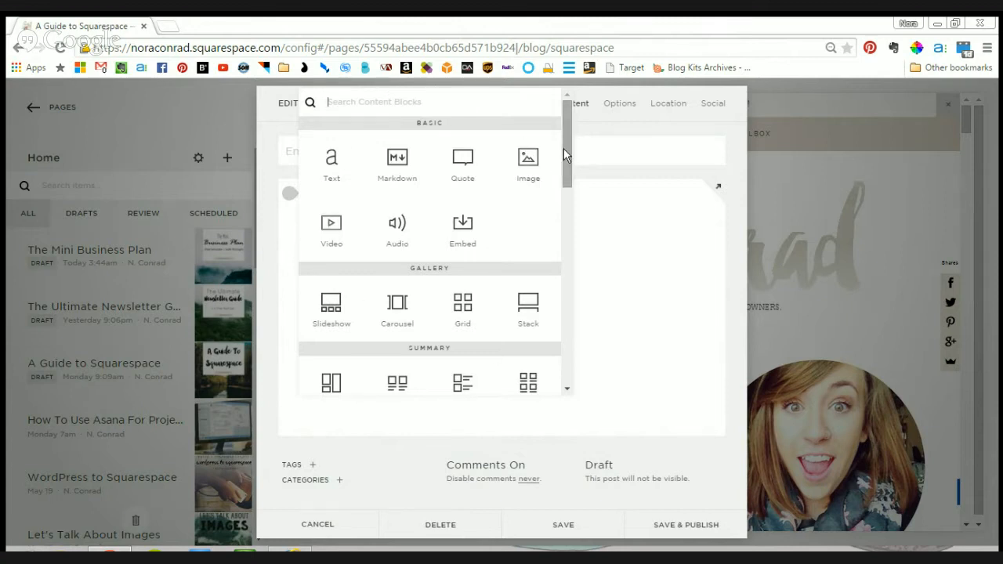
{"action": "scroll", "coordinate": [568, 160], "scroll_direction": "down", "scroll_amount": 1}
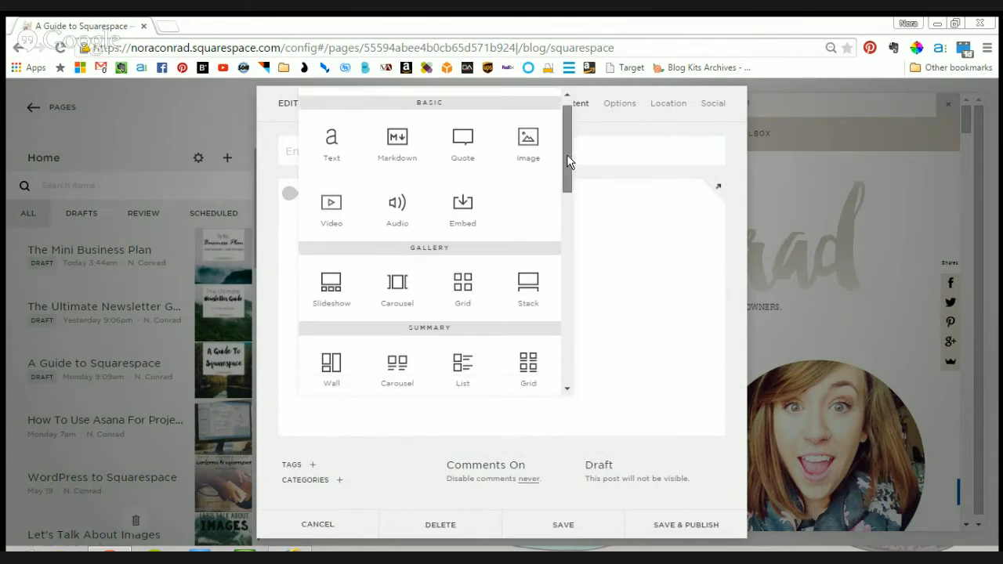
{"action": "left_click_drag", "start_coordinate": [568, 161], "coordinate": [543, 127]}
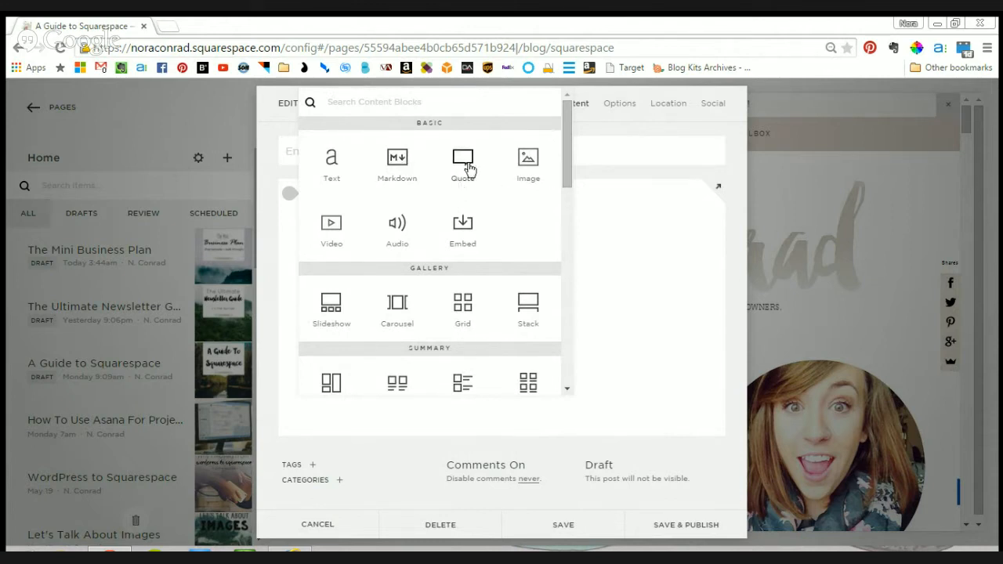
{"action": "left_click_drag", "start_coordinate": [564, 164], "coordinate": [564, 208]}
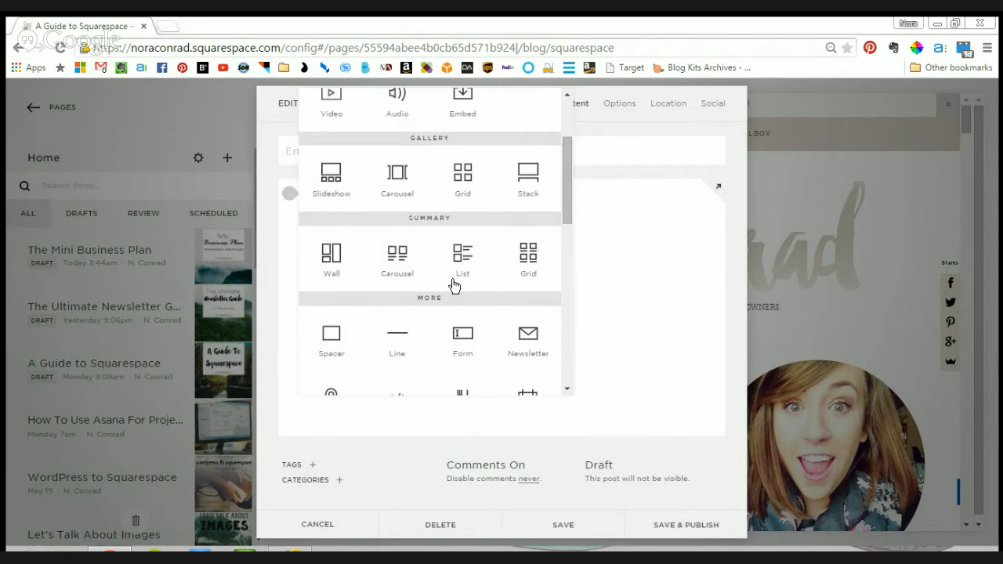
{"action": "left_click_drag", "start_coordinate": [566, 167], "coordinate": [566, 213]}
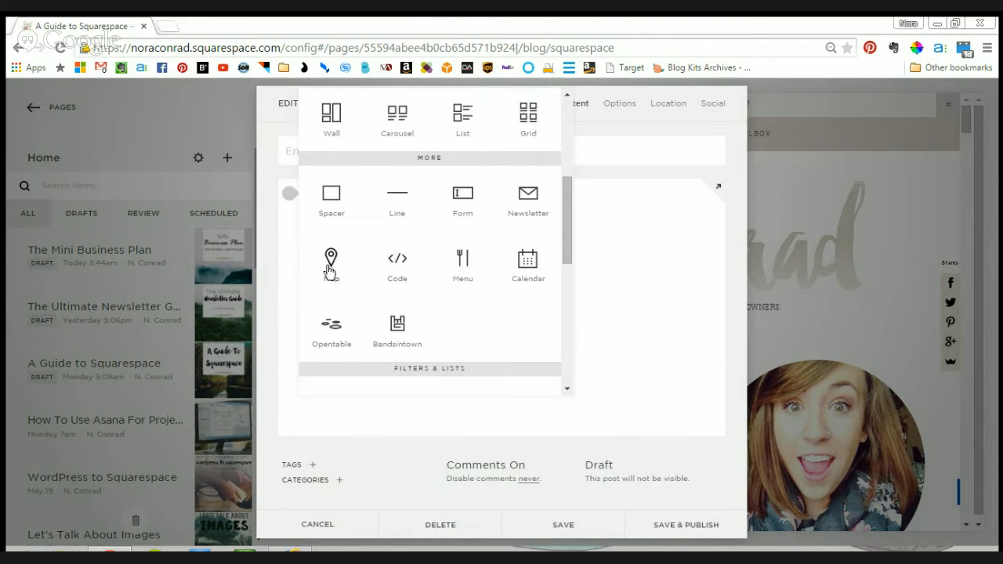
{"action": "scroll", "coordinate": [430, 278], "scroll_direction": "down", "scroll_amount": 2}
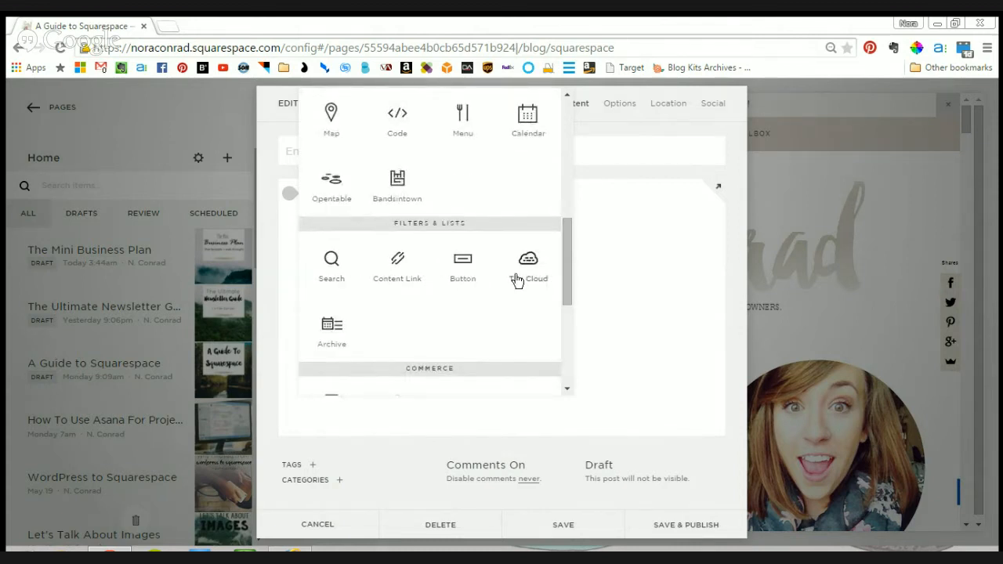
{"action": "scroll", "coordinate": [453, 289], "scroll_direction": "down", "scroll_amount": 2}
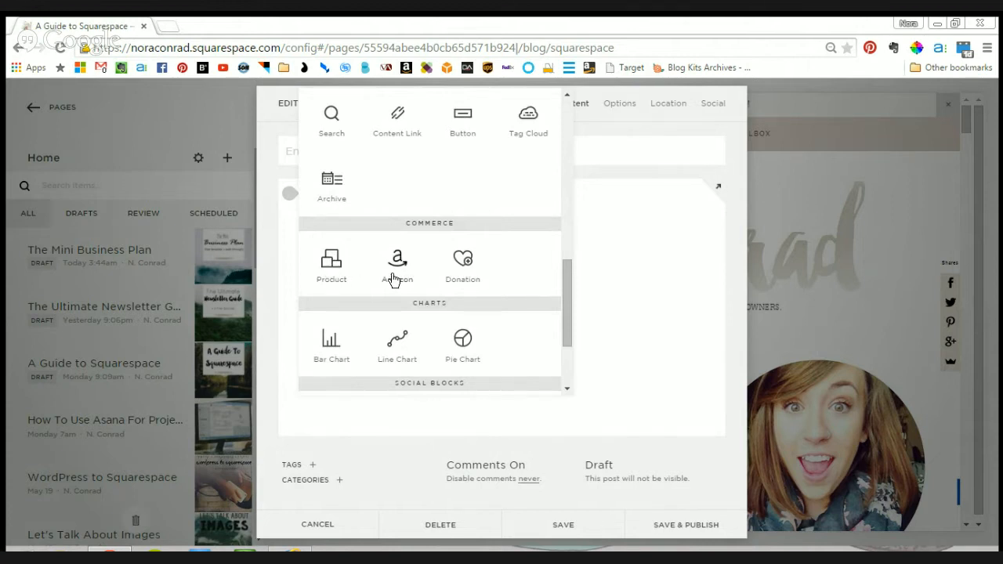
{"action": "scroll", "coordinate": [457, 267], "scroll_direction": "down", "scroll_amount": 1}
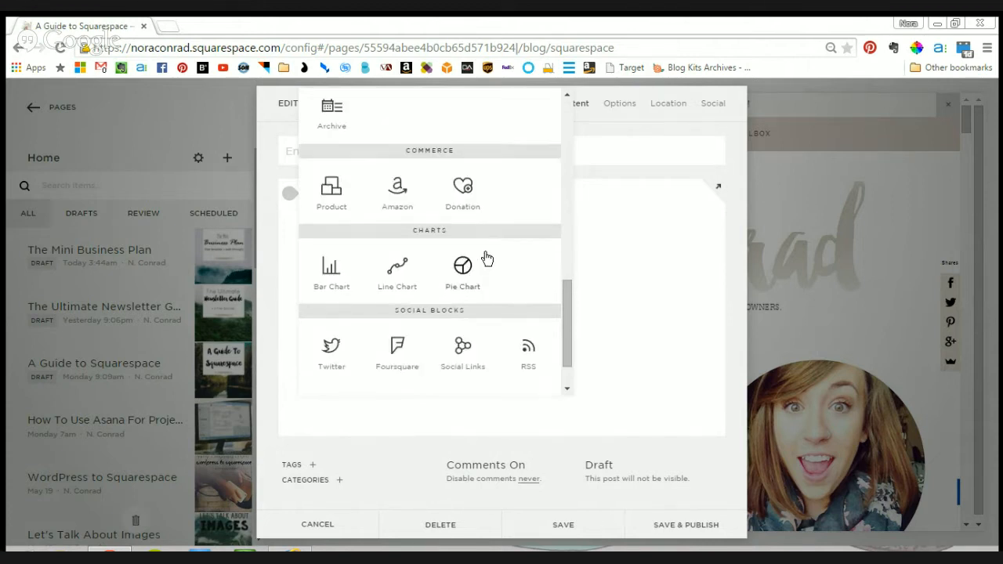
{"action": "scroll", "coordinate": [371, 282], "scroll_direction": "down", "scroll_amount": 1}
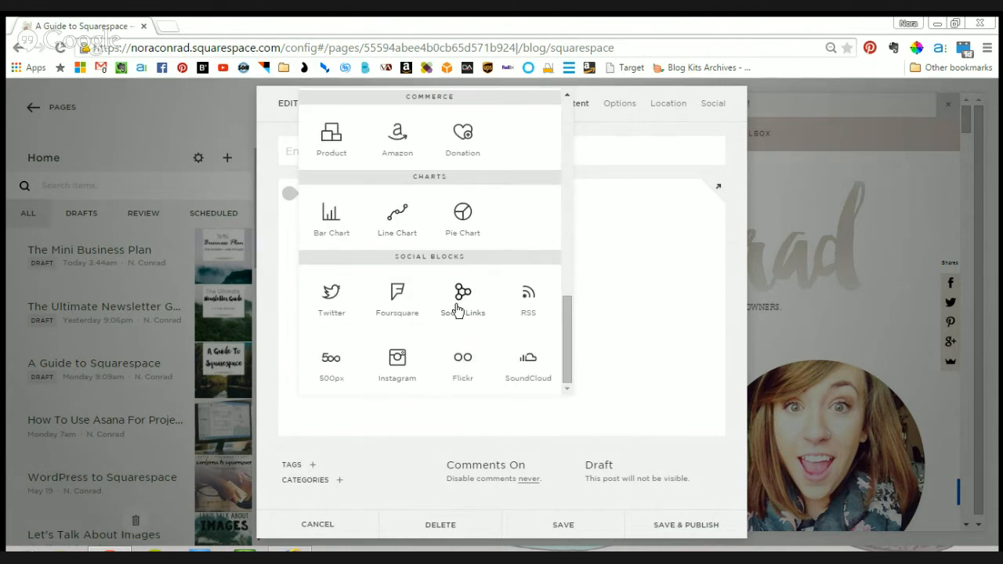
{"action": "scroll", "coordinate": [484, 302], "scroll_direction": "up", "scroll_amount": 5}
{"action": "scroll", "coordinate": [486, 299], "scroll_direction": "up", "scroll_amount": 3}
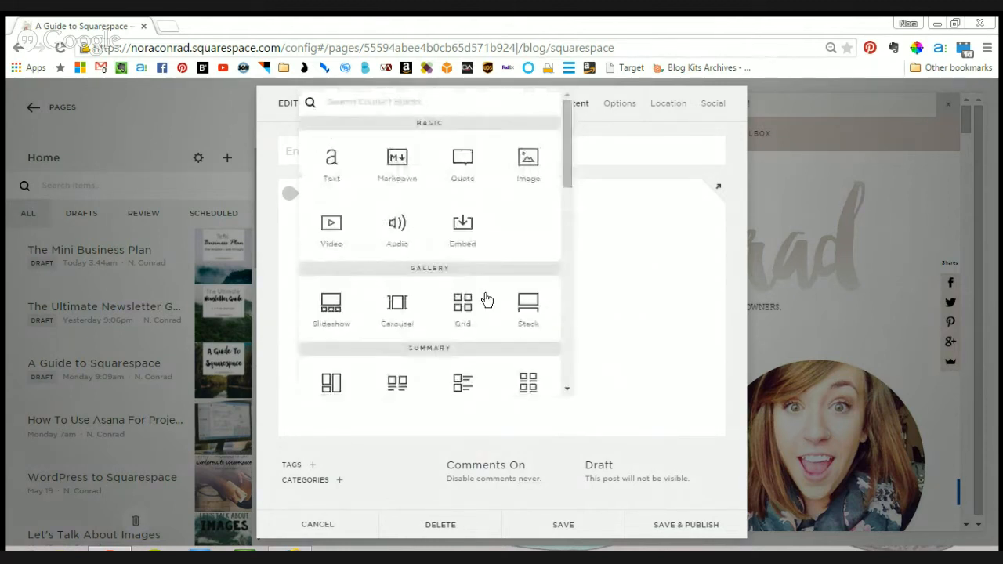
- Add a video block above the post text and set its custom embed data with the code left empty
{"action": "left_click", "coordinate": [336, 225]}
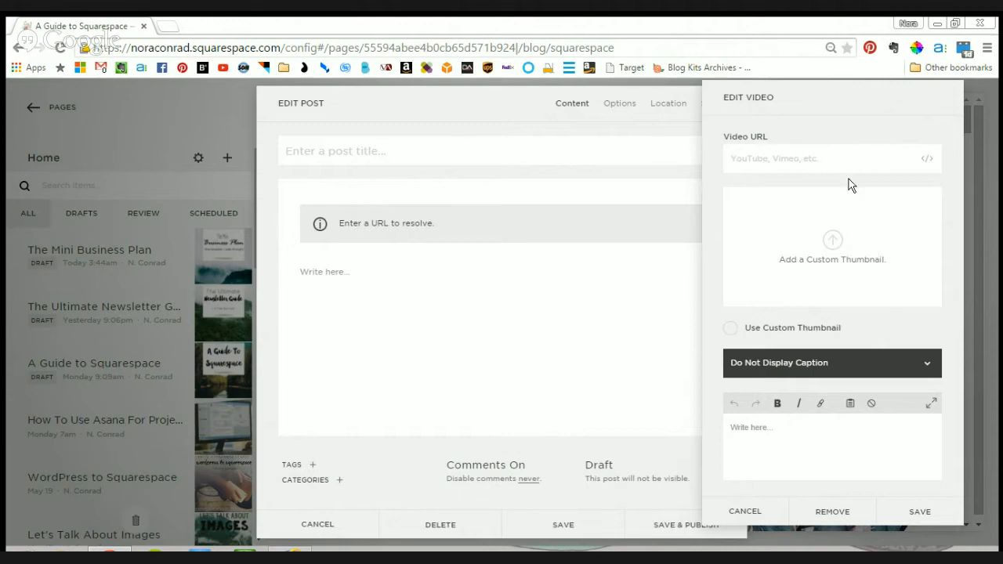
{"action": "left_click", "coordinate": [928, 159]}
{"action": "left_click", "coordinate": [428, 175]}
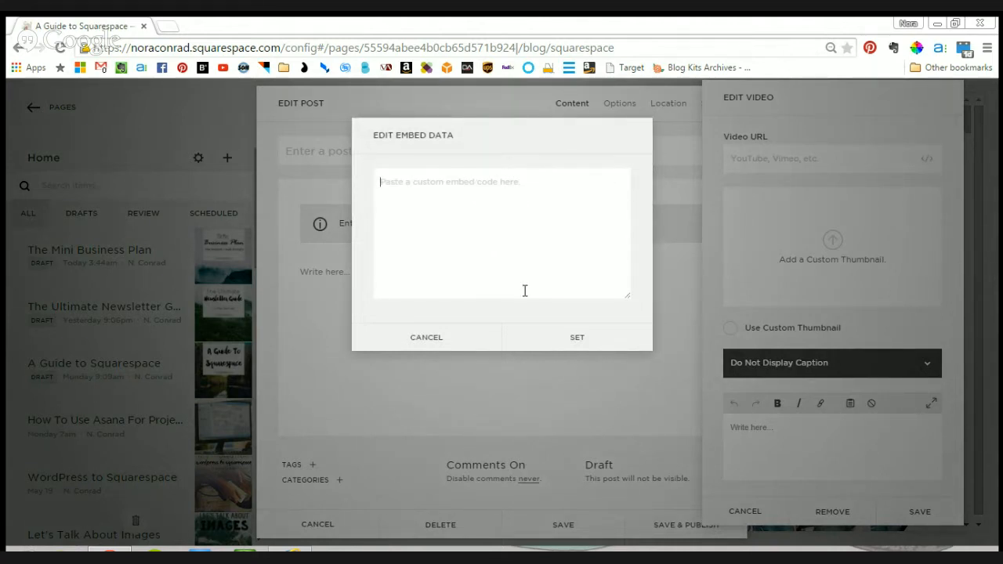
{"action": "left_click", "coordinate": [577, 339]}
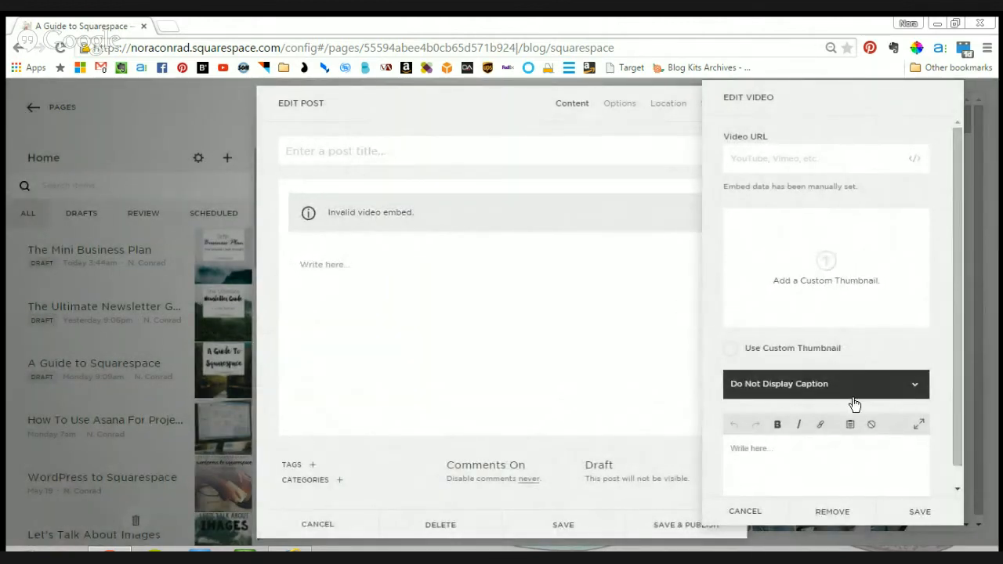
- Try the video block's custom thumbnail and caption display options, and remove the block from the post
{"action": "left_click", "coordinate": [730, 349]}
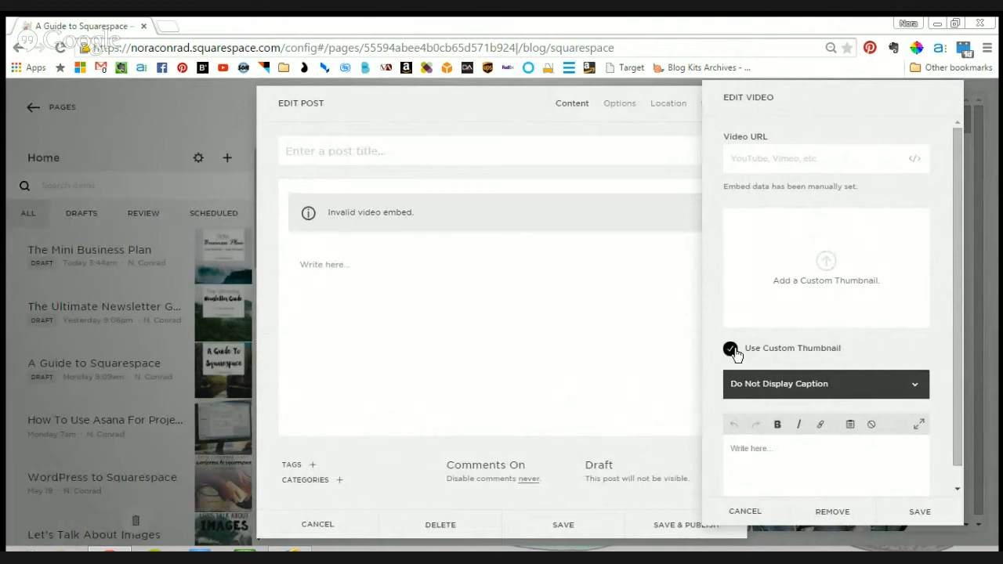
{"action": "scroll", "coordinate": [824, 345], "scroll_direction": "down", "scroll_amount": 1}
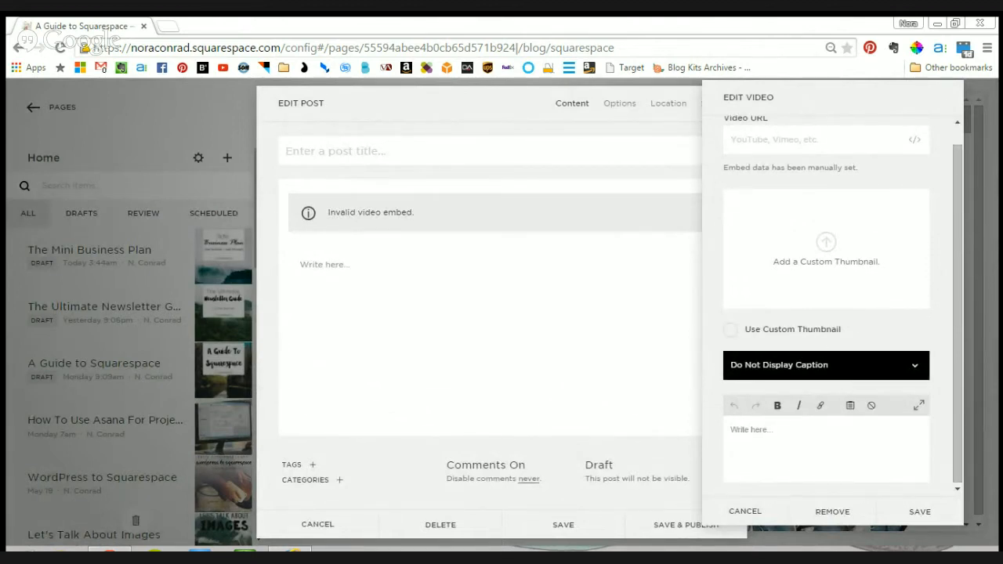
{"action": "left_click", "coordinate": [839, 399]}
{"action": "left_click", "coordinate": [804, 391]}
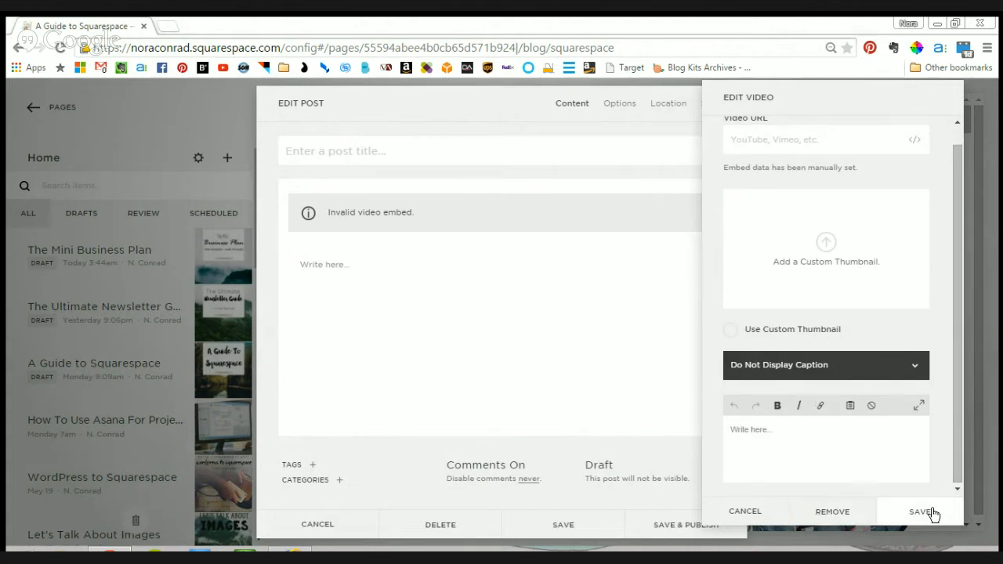
{"action": "scroll", "coordinate": [870, 301], "scroll_direction": "up", "scroll_amount": 1}
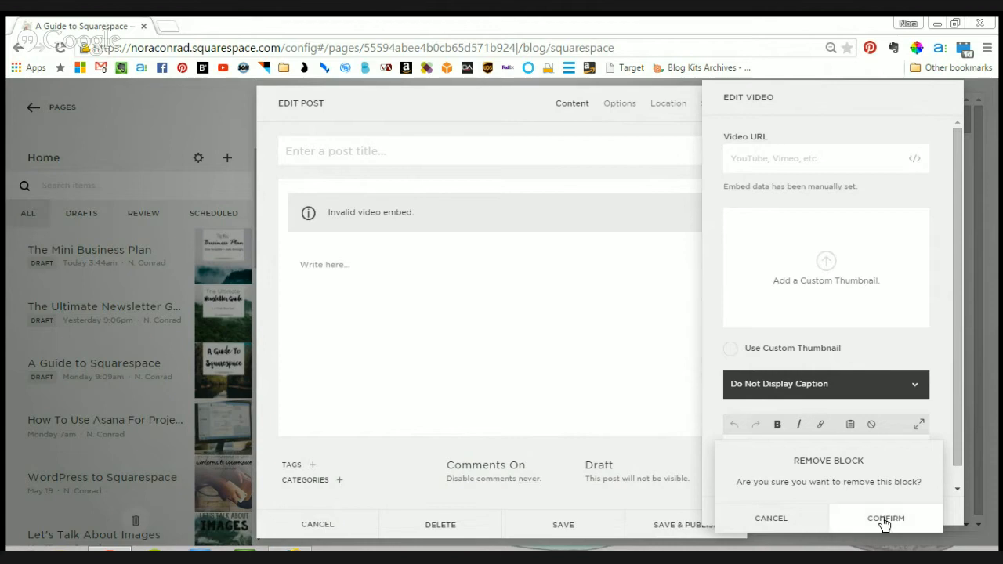
{"action": "left_click", "coordinate": [885, 520]}
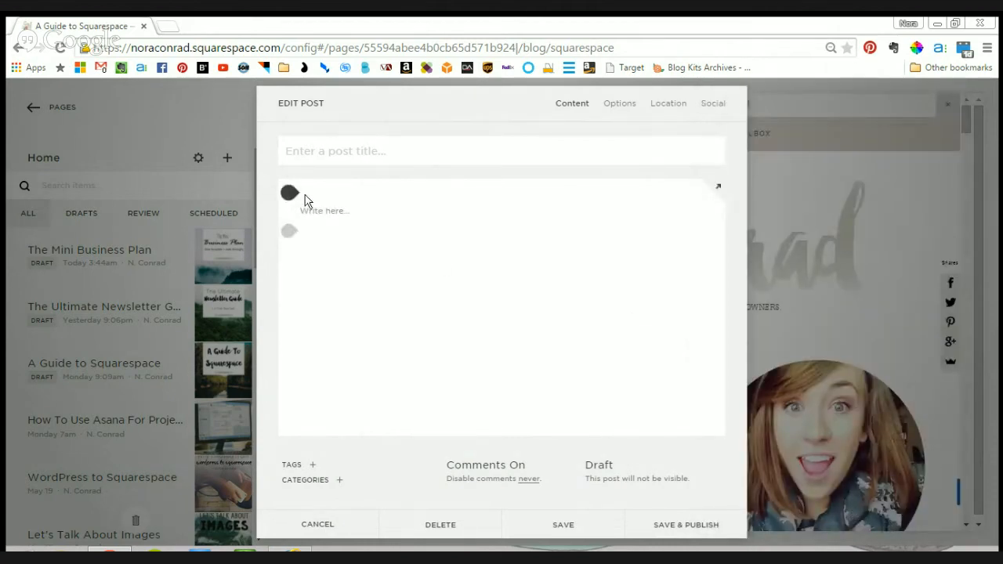
- Insert an image block above the post text with the cactus picture from the Stock Photos folder in Dropbox, and save it
{"action": "left_click", "coordinate": [293, 195]}
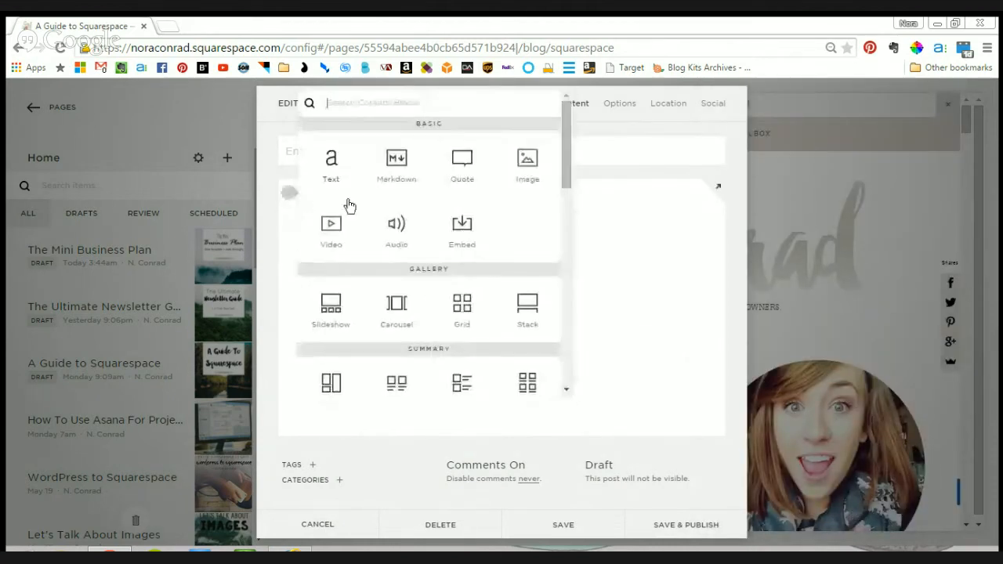
{"action": "left_click", "coordinate": [529, 161]}
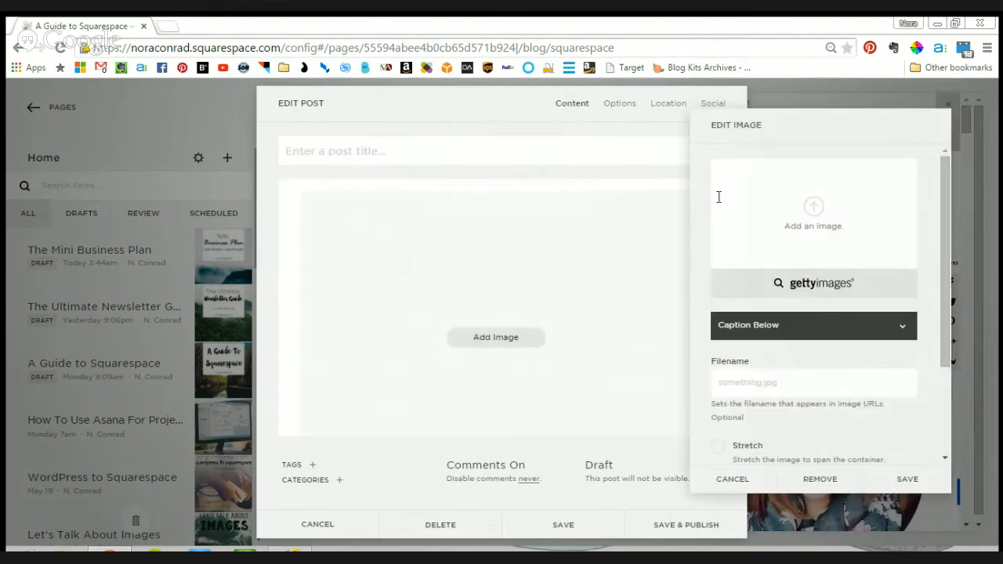
{"action": "left_click", "coordinate": [814, 208]}
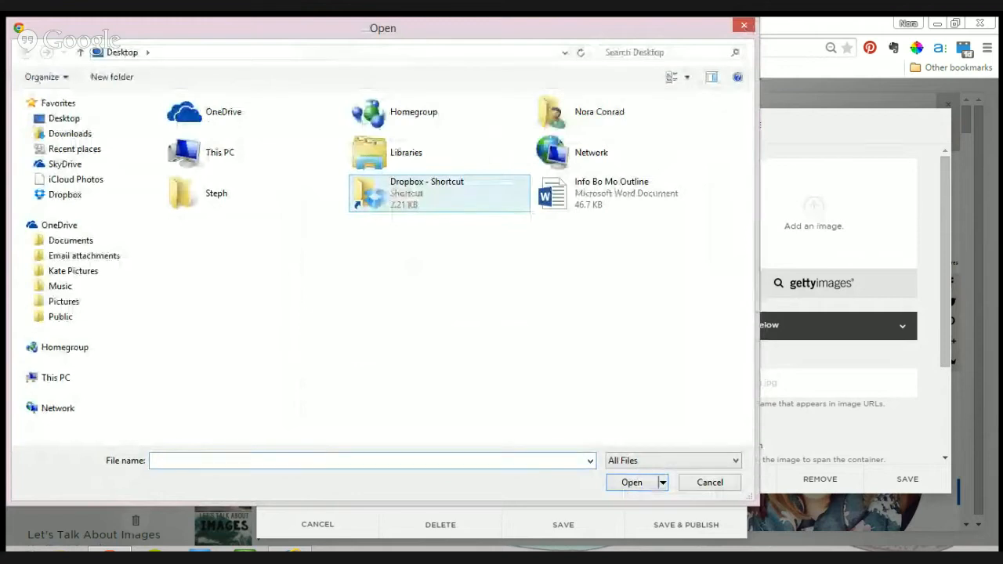
{"action": "double_click", "coordinate": [427, 194]}
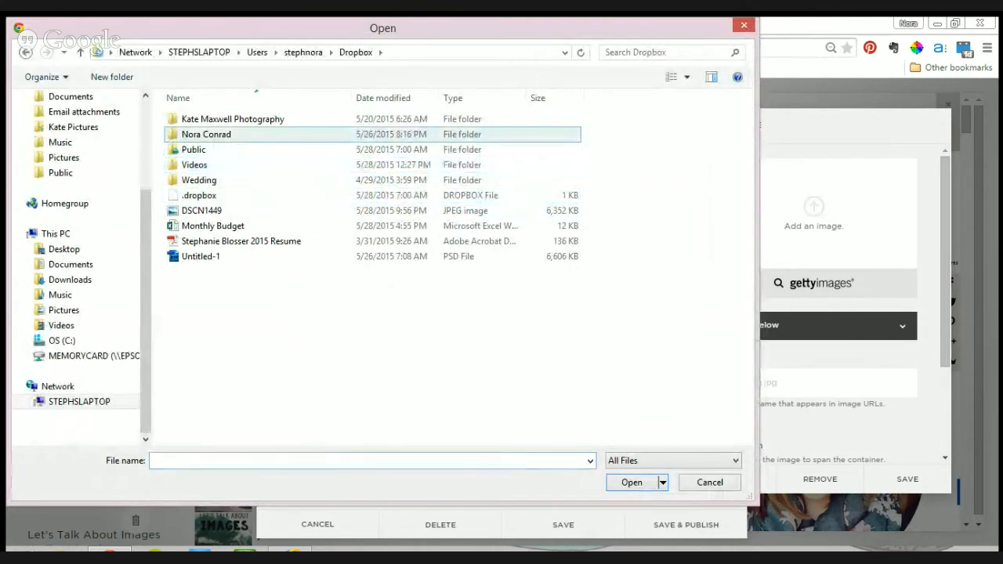
{"action": "left_click", "coordinate": [206, 134]}
{"action": "double_click", "coordinate": [206, 134]}
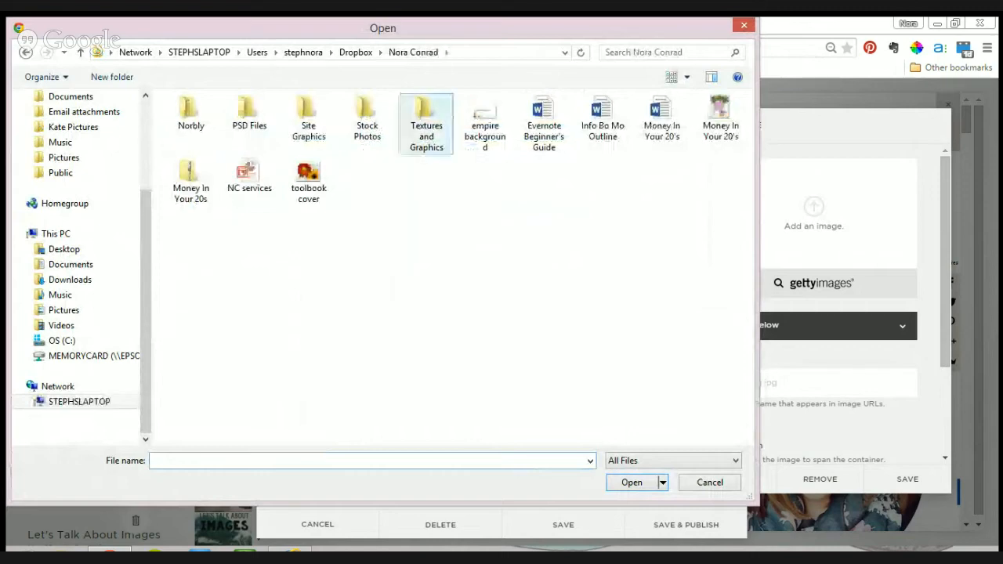
{"action": "left_click", "coordinate": [368, 119]}
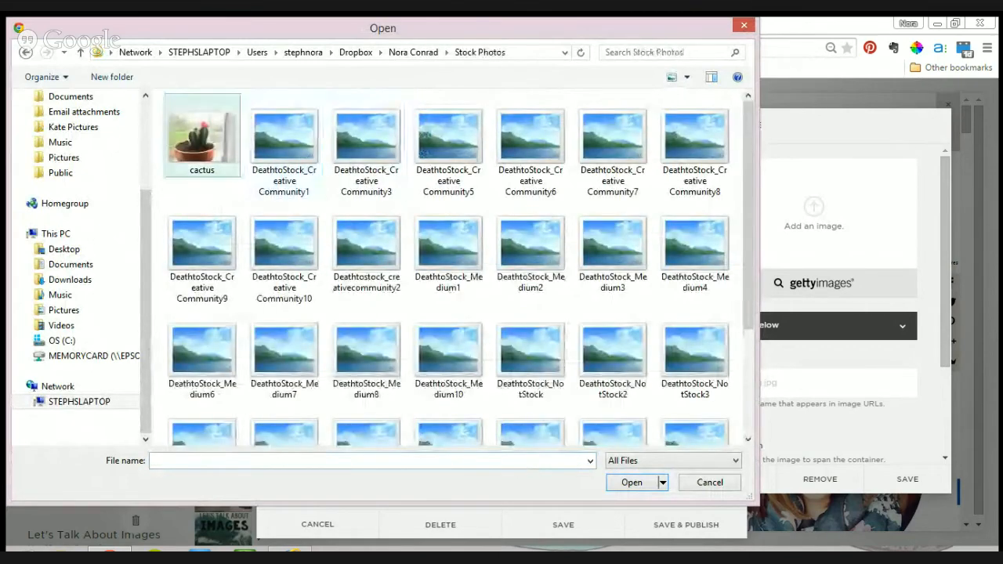
{"action": "left_click", "coordinate": [201, 137]}
{"action": "left_click", "coordinate": [632, 482]}
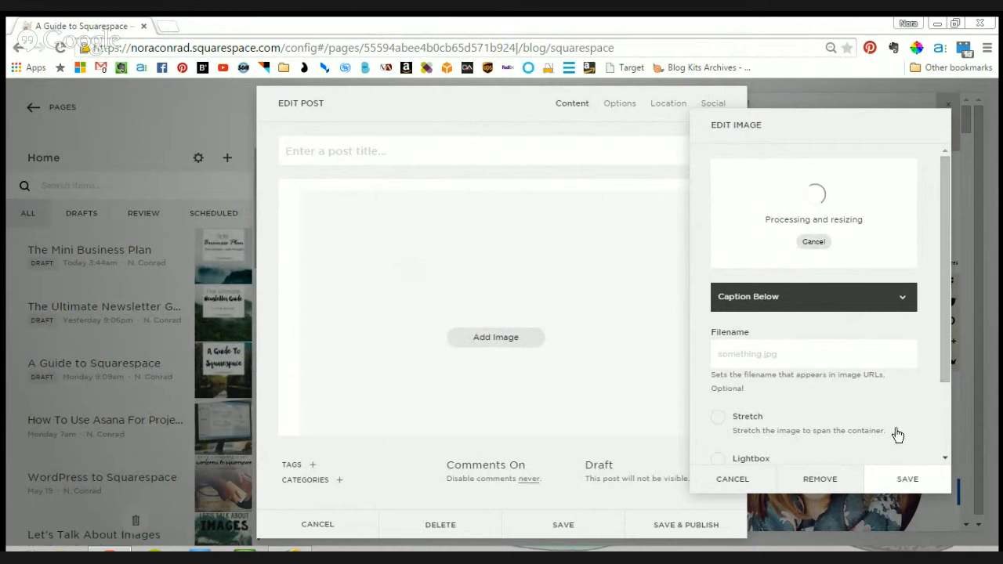
{"action": "left_click", "coordinate": [911, 480]}
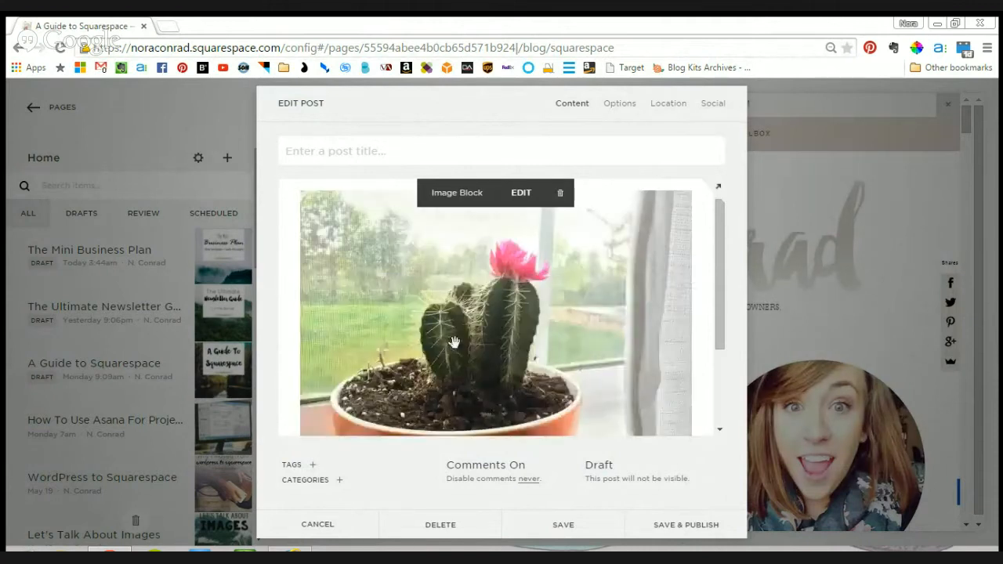
- Place the cactus image block beside the text block, first on its left side and finally on its right
{"action": "scroll", "coordinate": [476, 296], "scroll_direction": "down", "scroll_amount": 3}
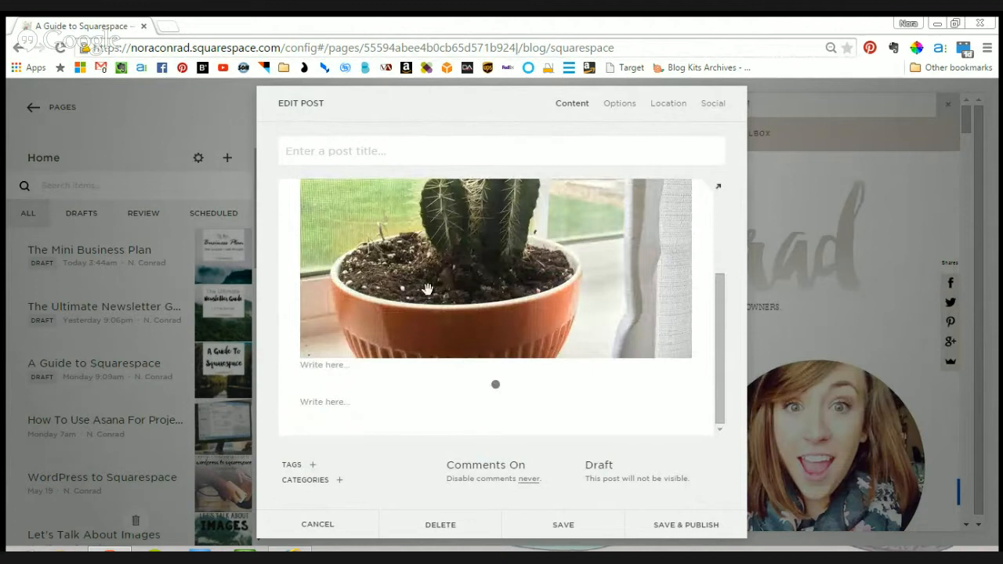
{"action": "left_click_drag", "start_coordinate": [433, 282], "coordinate": [295, 380]}
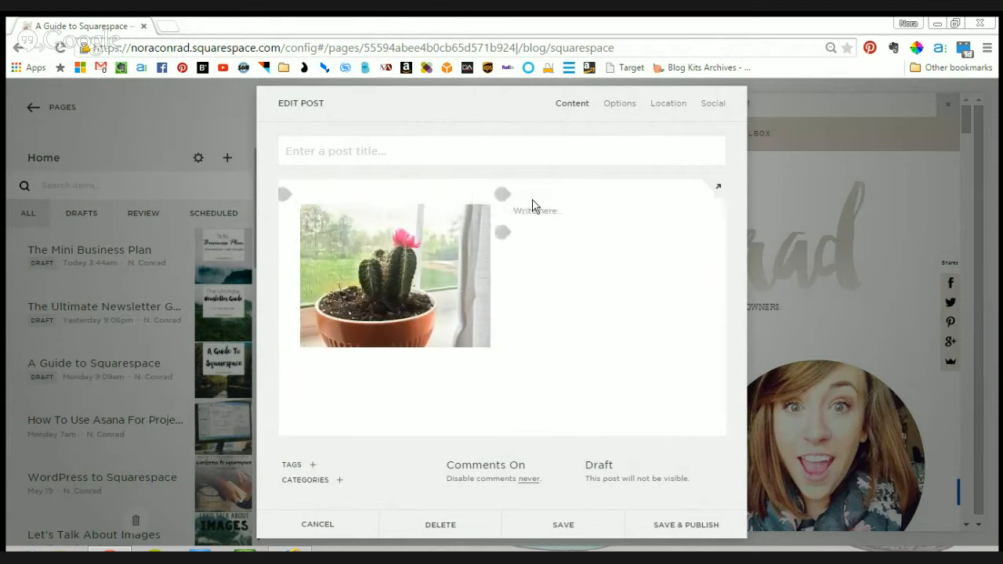
{"action": "left_click_drag", "start_coordinate": [447, 274], "coordinate": [565, 251]}
{"action": "left_click_drag", "start_coordinate": [491, 265], "coordinate": [701, 372]}
- Fill the text block beside the cactus image with several lines of the repeated word "text"
{"action": "left_click", "coordinate": [374, 214]}
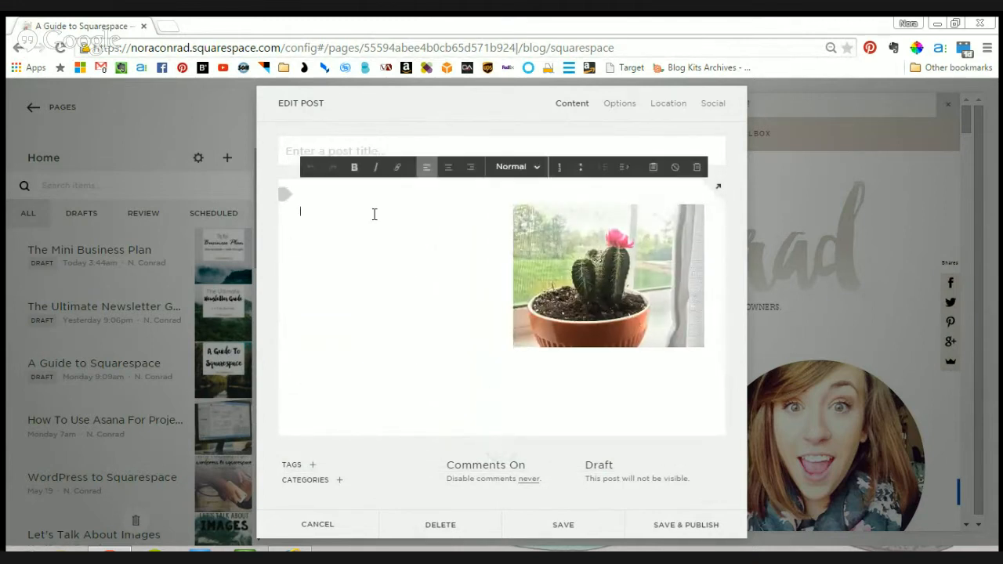
{"action": "type", "text": "text"}
{"action": "key", "text": "ctrl+a"}
{"action": "key", "text": "ctrl+c"}
{"action": "key", "text": "ctrl+v"}
{"action": "key", "text": "ctrl+v"}
{"action": "key", "text": "ctrl+v"}
{"action": "key", "text": "ctrl+v"}
{"action": "key", "text": "ctrl+v"}
{"action": "key", "text": "ctrl+v"}
{"action": "key", "text": "ctrl+v"}
{"action": "key", "text": "ctrl+v"}
{"action": "key", "text": "ctrl+v"}
{"action": "key", "text": "ctrl+v"}
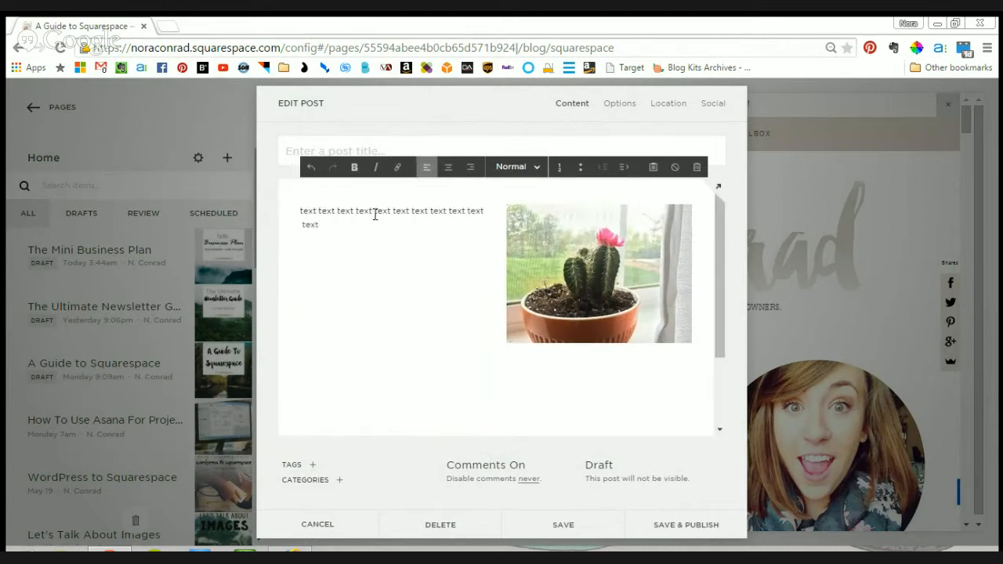
{"action": "scroll", "coordinate": [389, 221], "scroll_direction": "down", "scroll_amount": 2}
{"action": "scroll", "coordinate": [389, 227], "scroll_direction": "up", "scroll_amount": 2}
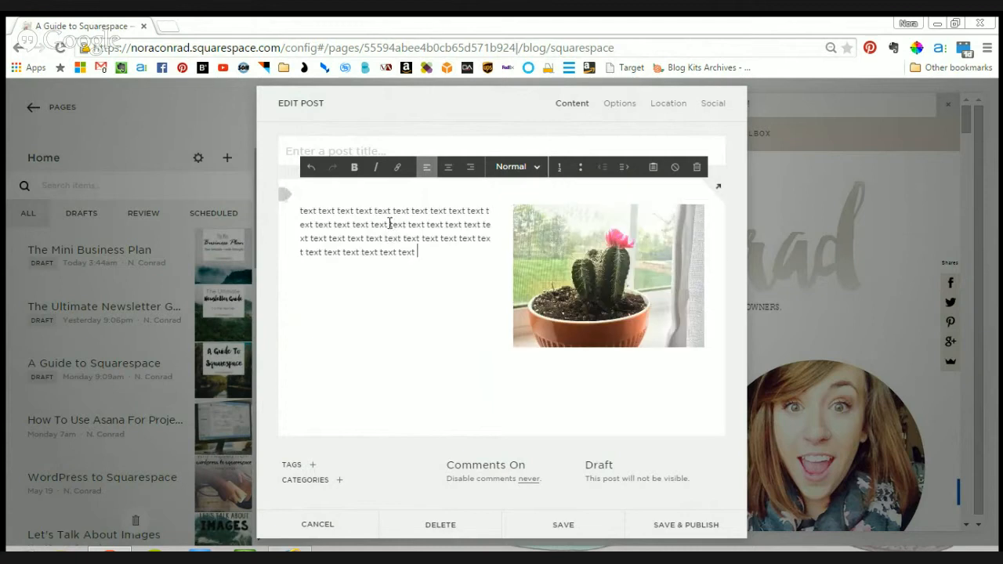
- Duplicate the whole block of placeholder text repeatedly until the column runs well below the cactus image
{"action": "key", "text": "ctrl+a"}
{"action": "key", "text": "ctrl+v"}
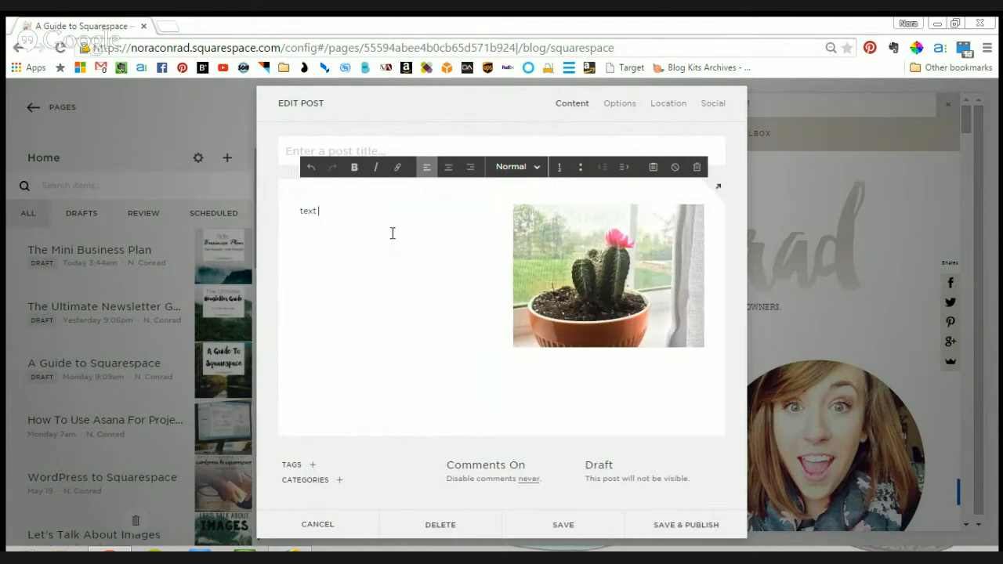
{"action": "key", "text": "ctrl+z"}
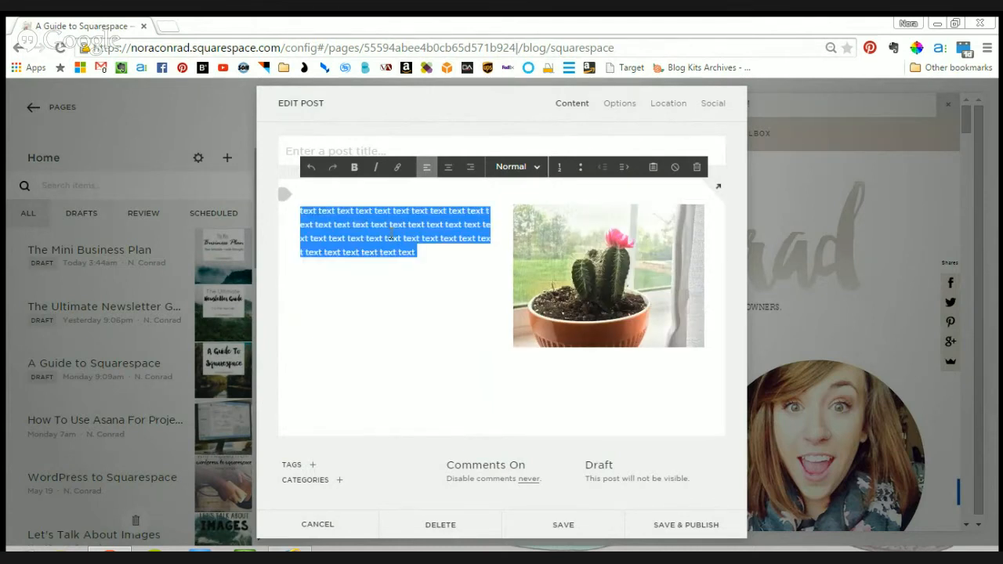
{"action": "key", "text": "ctrl+v"}
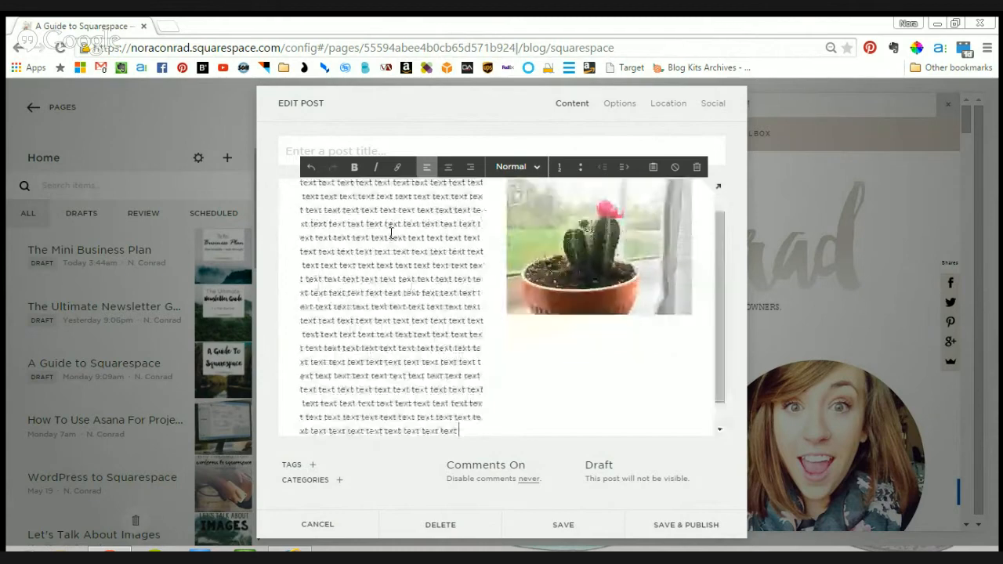
{"action": "key", "text": "ctrl+v"}
{"action": "key", "text": "ctrl+v"}
{"action": "key", "text": "ctrl+v"}
{"action": "key", "text": "ctrl+v"}
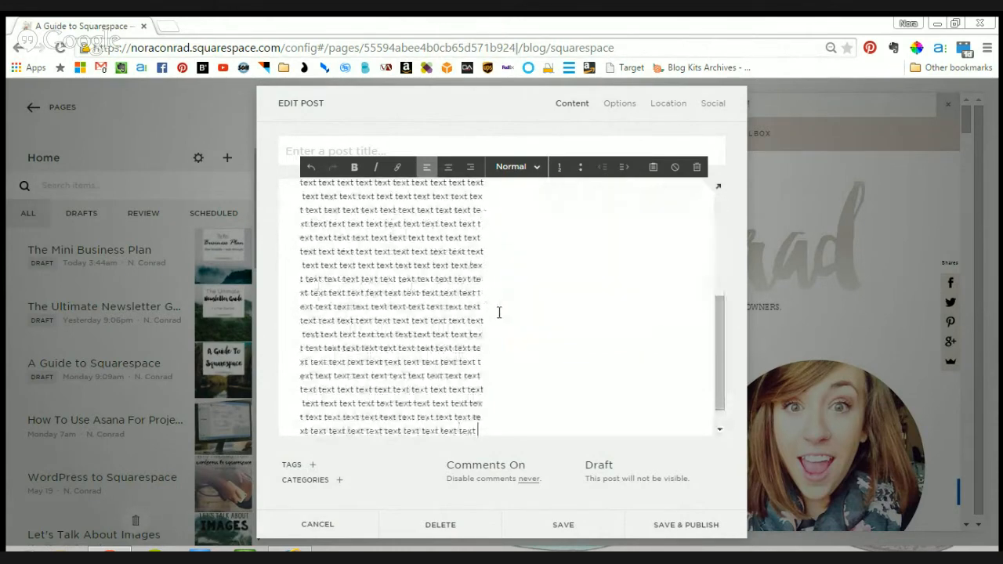
- Move the cactus image block below the text block at full width and review the resulting layout
{"action": "scroll", "coordinate": [498, 312], "scroll_direction": "up", "scroll_amount": 5}
{"action": "mouse_move", "coordinate": [606, 217]}
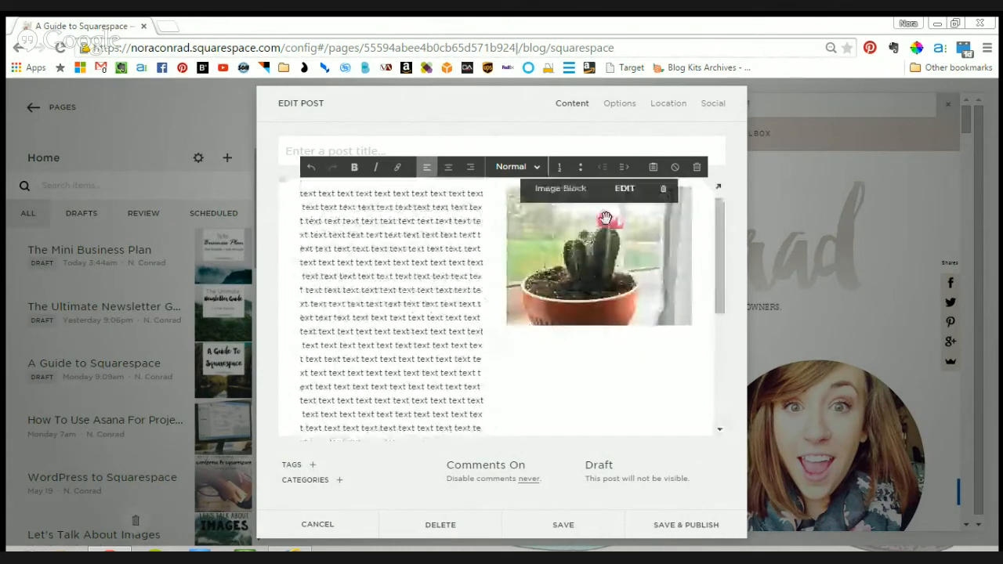
{"action": "left_click_drag", "start_coordinate": [582, 275], "coordinate": [433, 365]}
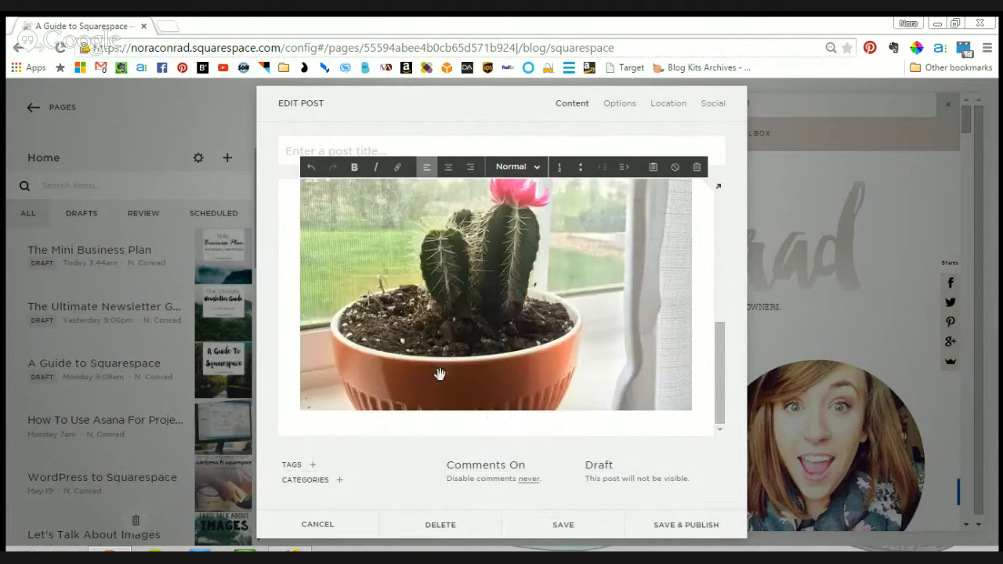
{"action": "scroll", "coordinate": [484, 345], "scroll_direction": "up", "scroll_amount": 5}
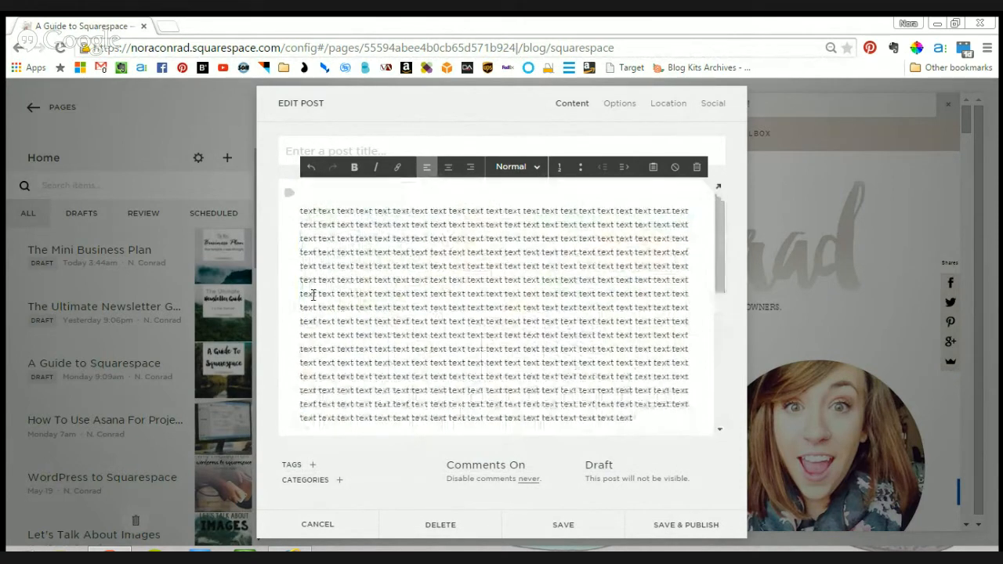
{"action": "scroll", "coordinate": [484, 315], "scroll_direction": "down", "scroll_amount": 5}
{"action": "scroll", "coordinate": [484, 315], "scroll_direction": "up", "scroll_amount": 4}
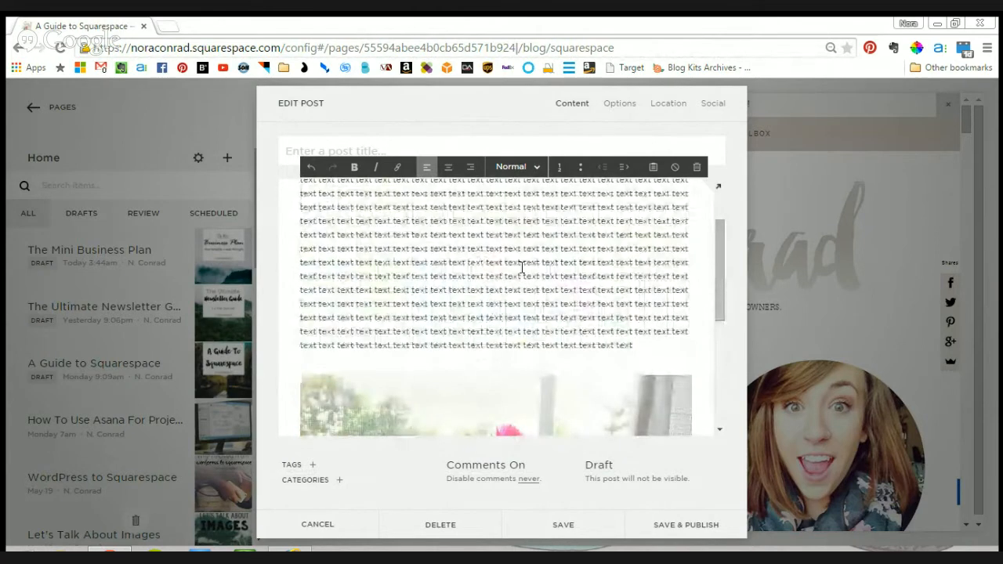
{"action": "scroll", "coordinate": [641, 329], "scroll_direction": "down", "scroll_amount": 4}
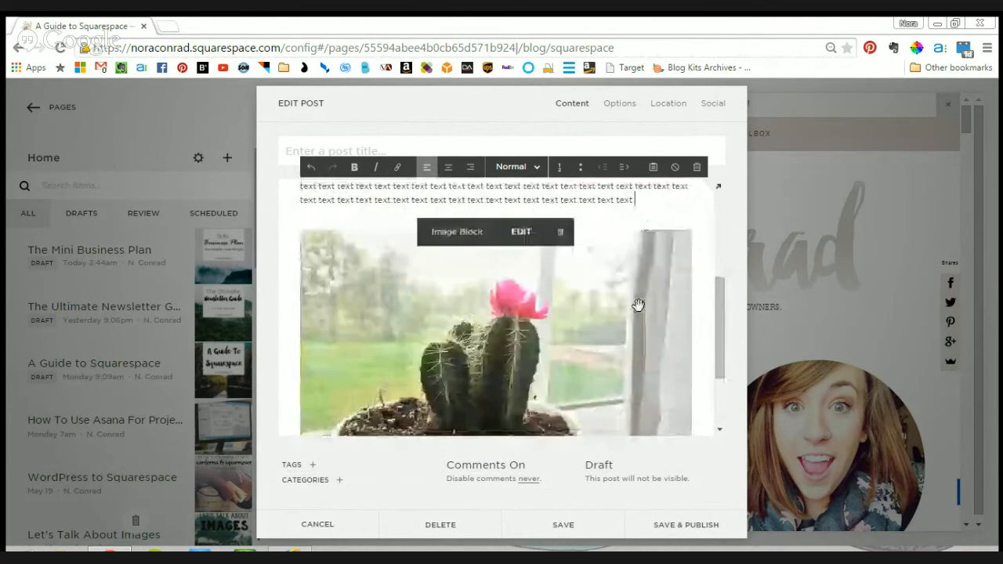
{"action": "scroll", "coordinate": [468, 356], "scroll_direction": "up", "scroll_amount": 3}
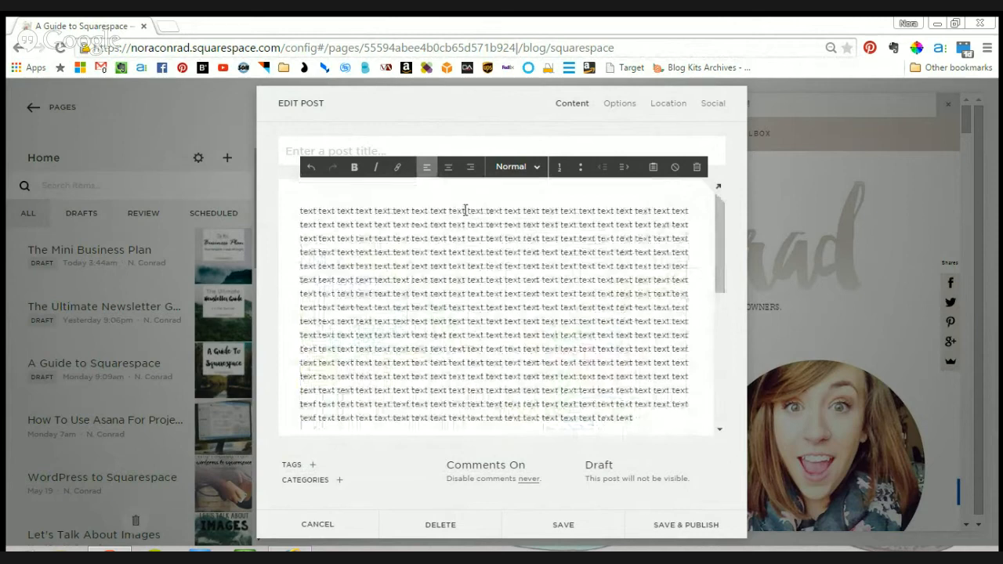
- Insert a Newsletter block above the placeholder text and remove its title
{"action": "left_click", "coordinate": [288, 194]}
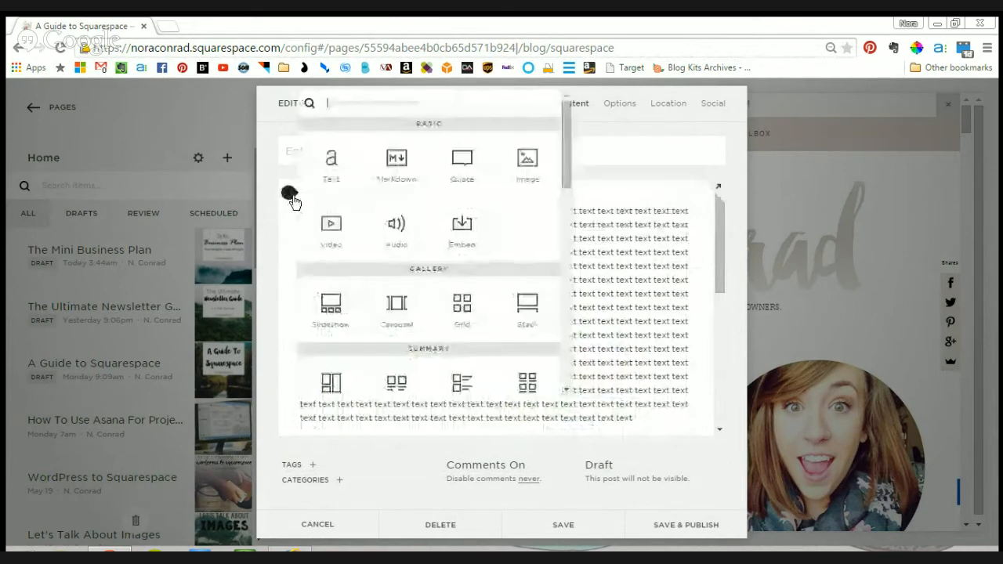
{"action": "scroll", "coordinate": [513, 229], "scroll_direction": "down", "scroll_amount": 3}
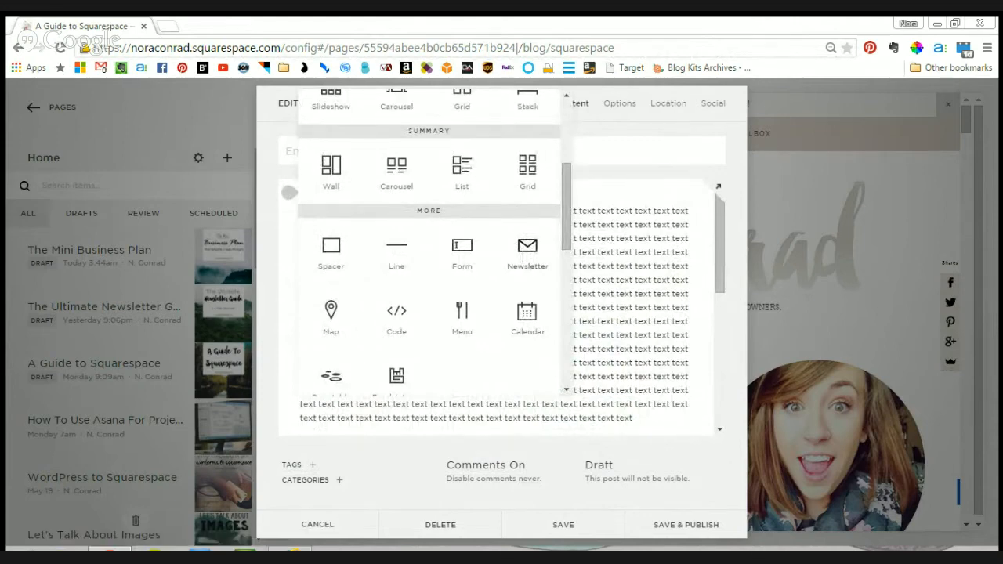
{"action": "left_click", "coordinate": [522, 257]}
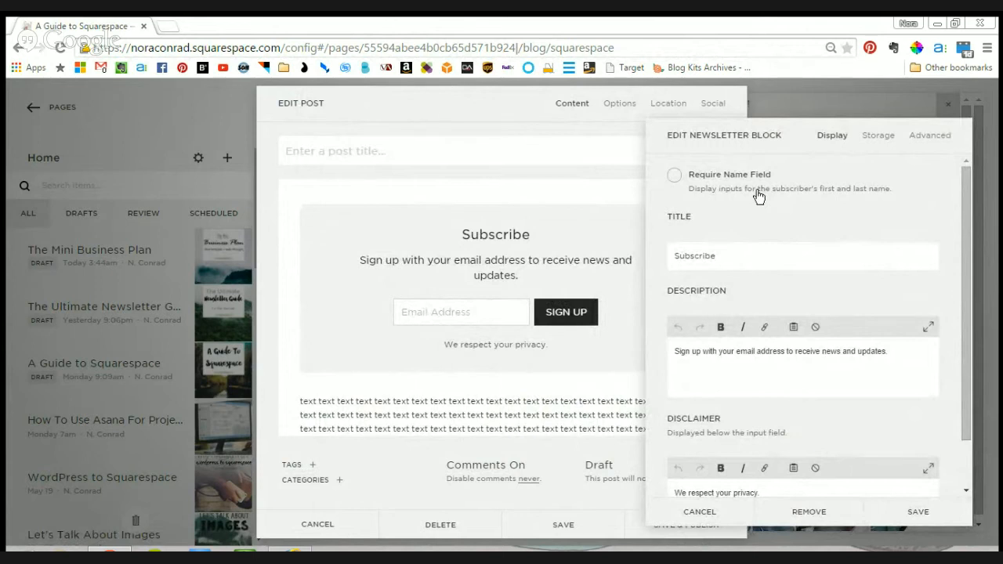
{"action": "left_click_drag", "start_coordinate": [736, 258], "coordinate": [656, 259]}
{"action": "key", "text": "BackSpace"}
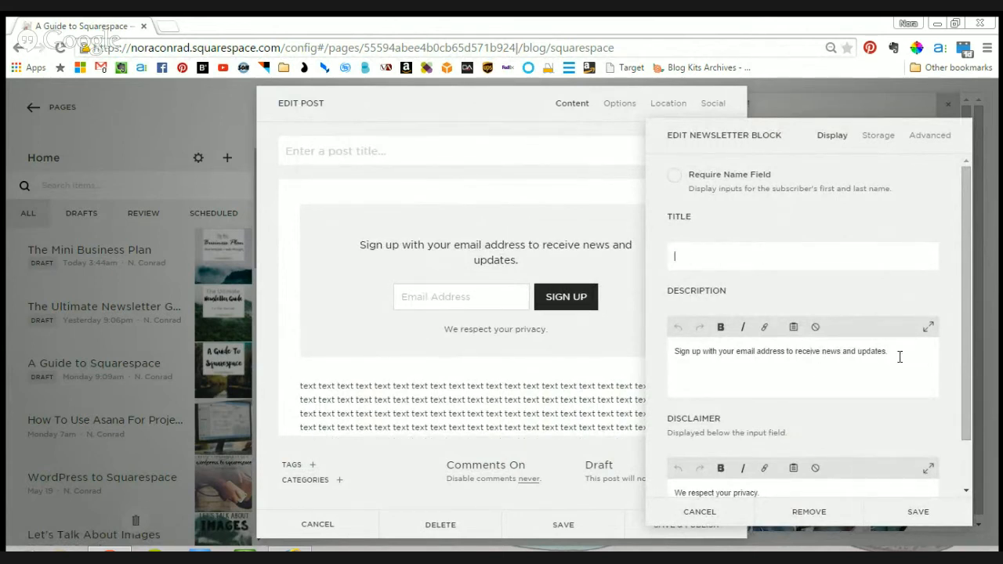
- Replace the newsletter block's description with "Download the free PDF guide"
{"action": "left_click_drag", "start_coordinate": [899, 356], "coordinate": [680, 353]}
{"action": "left_click", "coordinate": [896, 391]}
{"action": "left_click_drag", "start_coordinate": [925, 367], "coordinate": [622, 337]}
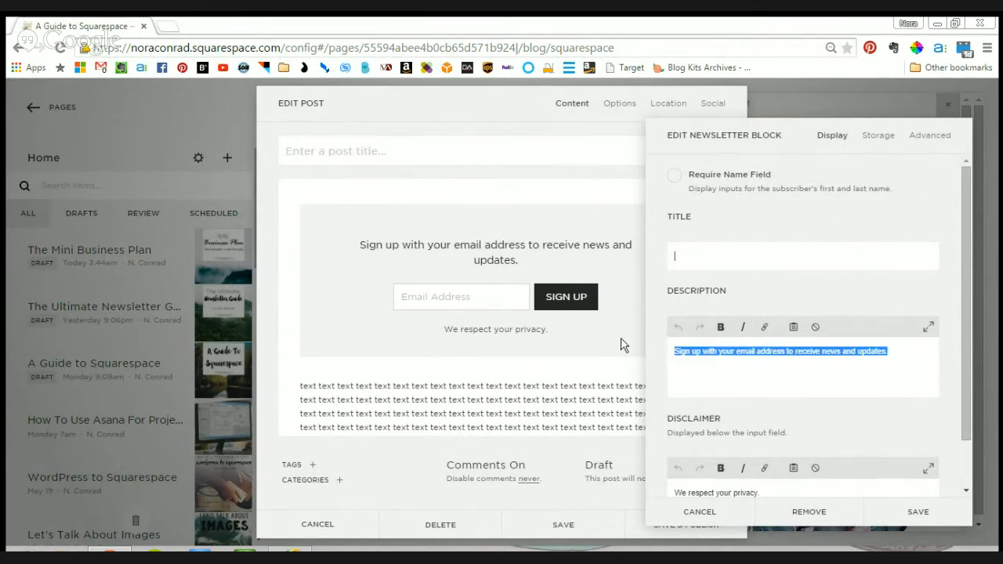
{"action": "type", "text": "Sign up for"}
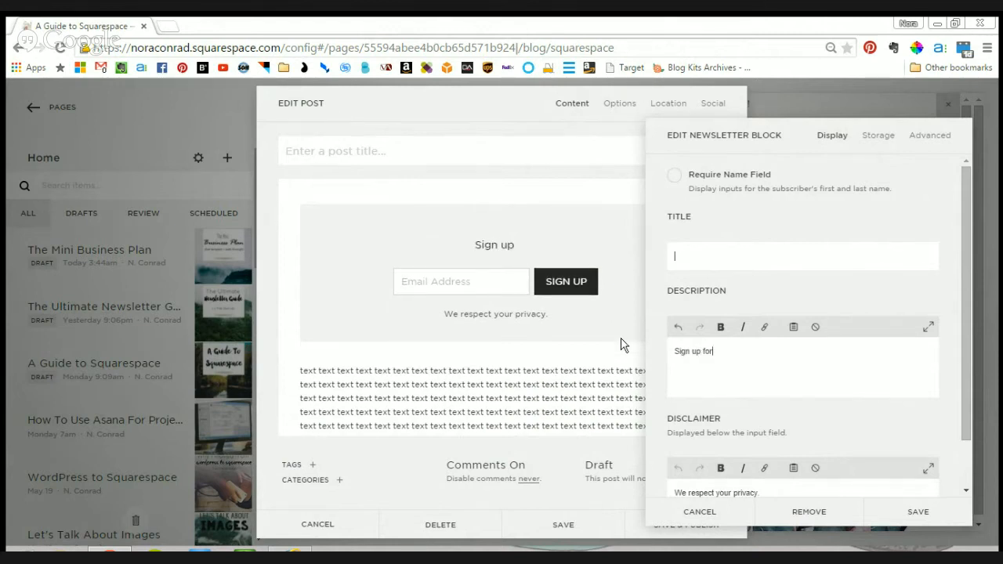
{"action": "type", "text": " a"}
{"action": "type", "text": "Download "}
{"action": "type", "text": "the free "}
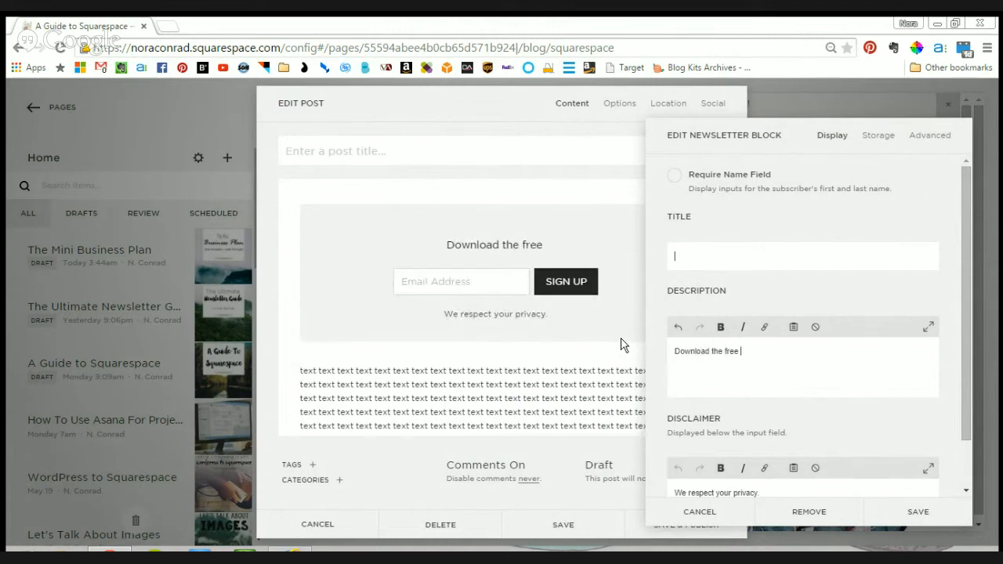
{"action": "type", "text": "PDF g"}
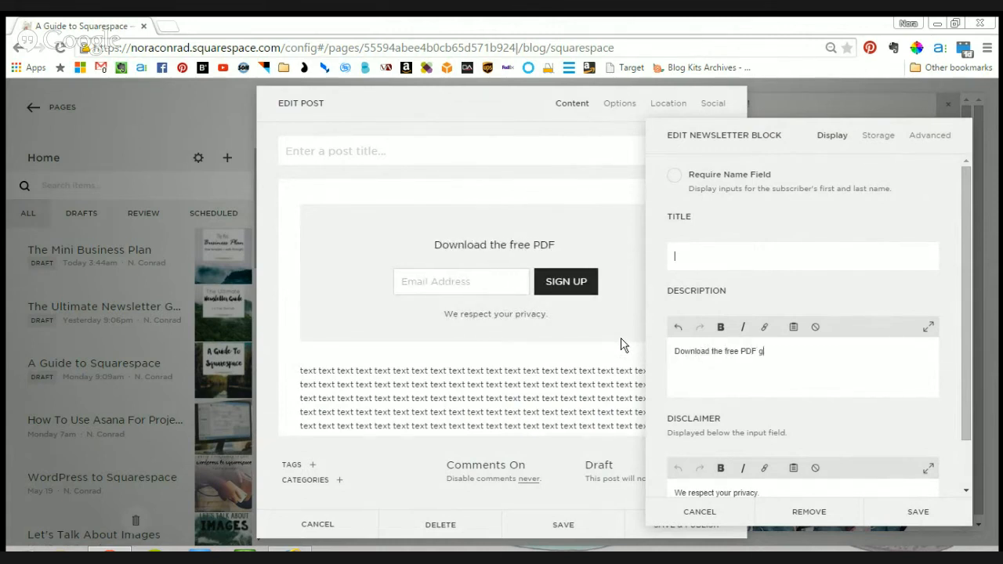
{"action": "type", "text": "uide"}
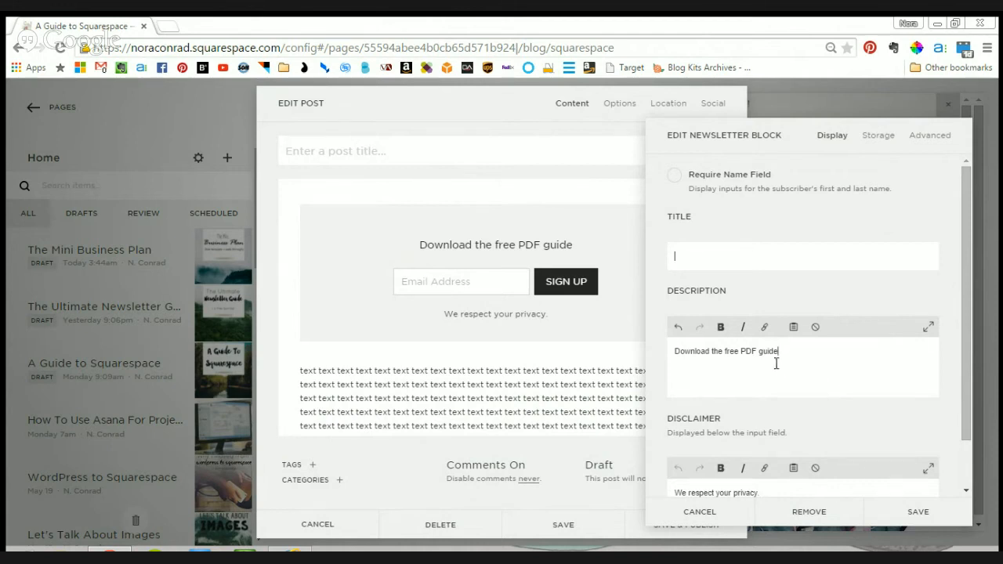
- Remove the disclaimer text from the newsletter block
{"action": "scroll", "coordinate": [775, 364], "scroll_direction": "down", "scroll_amount": 1}
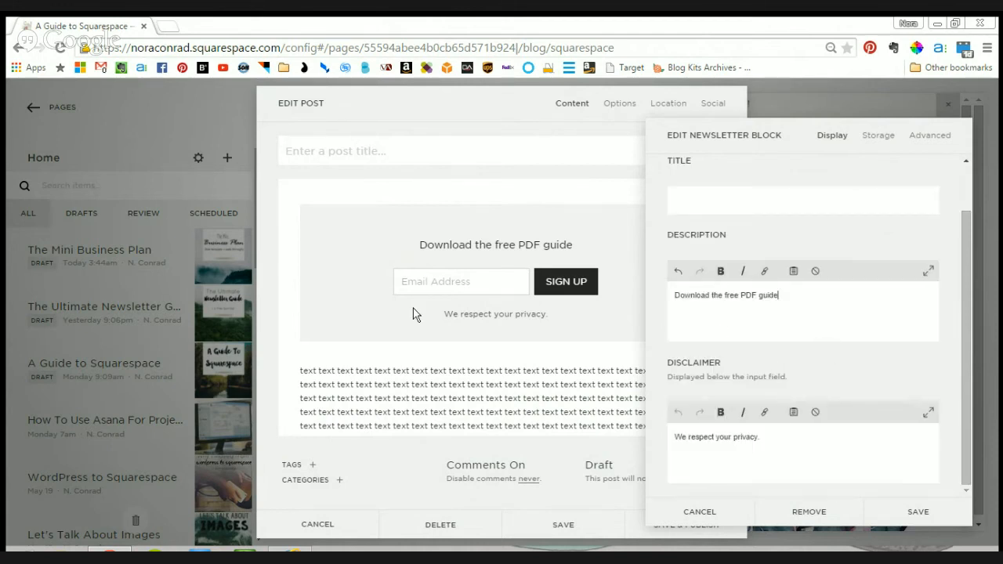
{"action": "left_click_drag", "start_coordinate": [794, 452], "coordinate": [638, 436]}
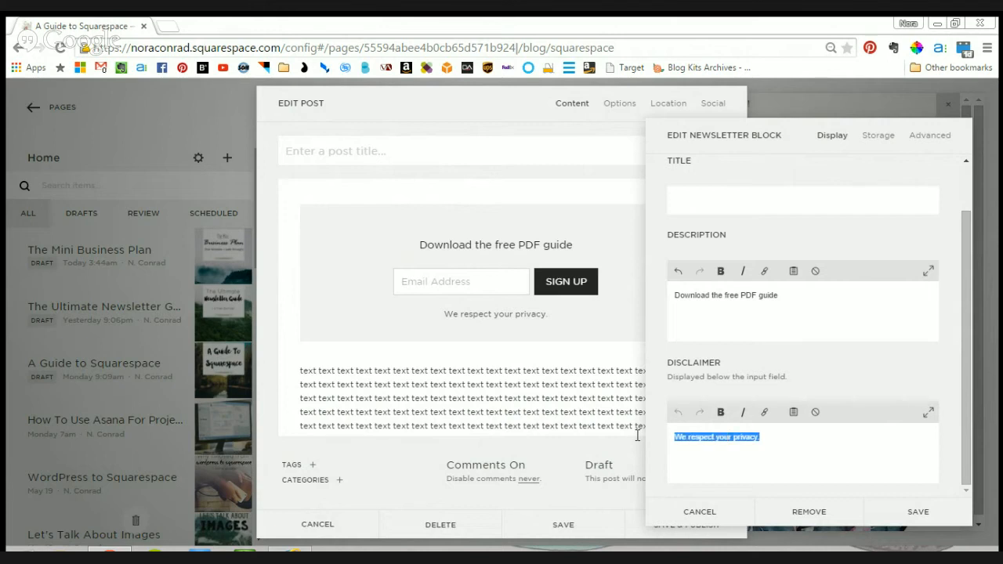
{"action": "key", "text": "BackSpace"}
{"action": "left_click", "coordinate": [804, 323]}
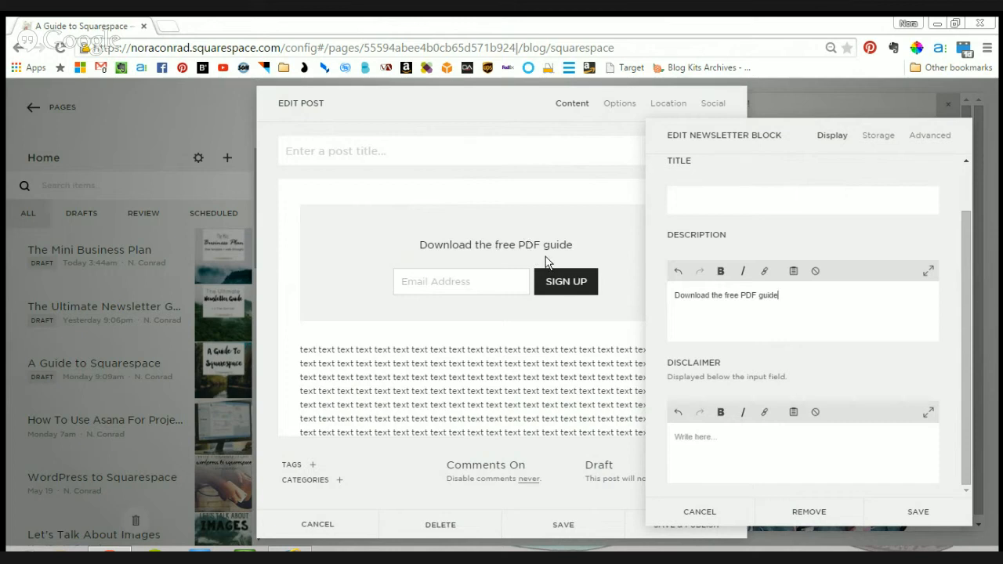
{"action": "left_click", "coordinate": [715, 454]}
- Try to connect the newsletter block's storage to MailChimp
{"action": "left_click", "coordinate": [898, 149]}
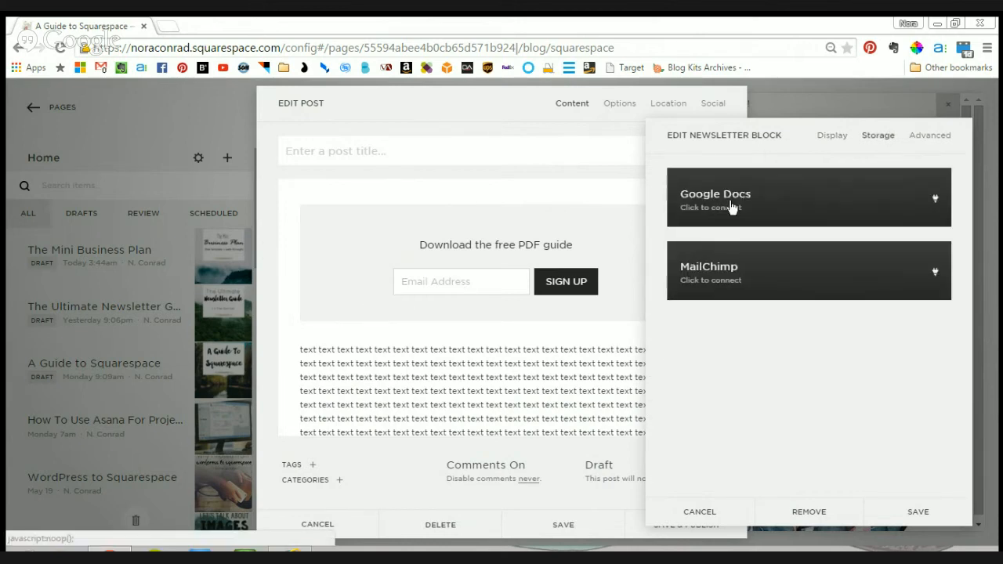
{"action": "left_click", "coordinate": [809, 271]}
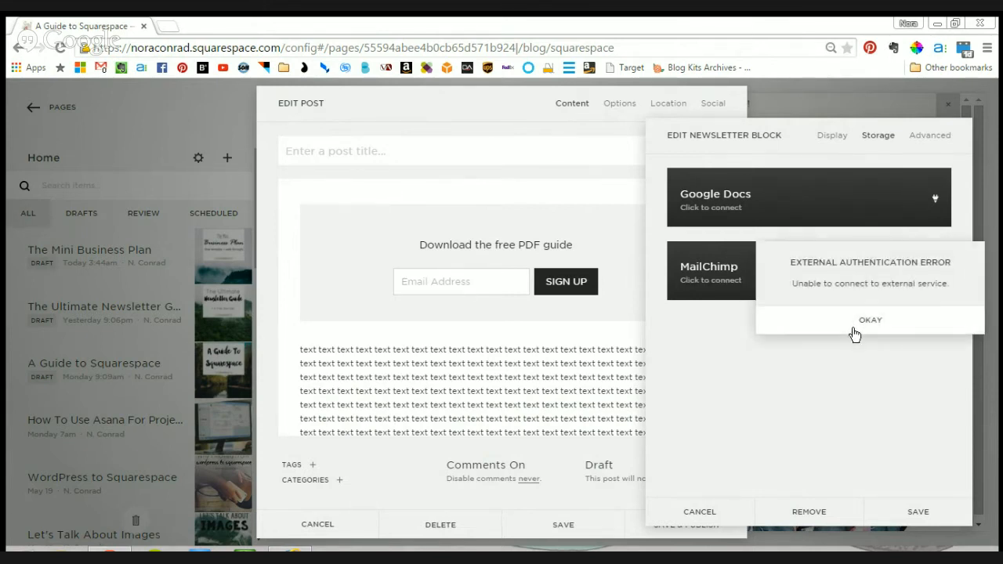
{"action": "left_click", "coordinate": [862, 322]}
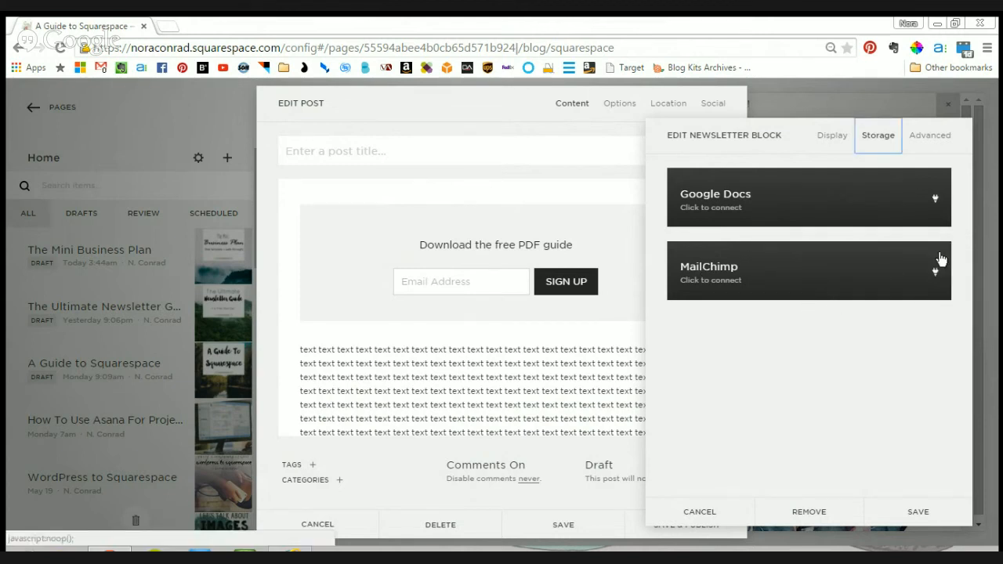
- Set the newsletter's submit button label to "GET IT NOW" and its post-submit message to "Thank you! You can download the PDF by clicking HERE"
{"action": "left_click", "coordinate": [930, 143]}
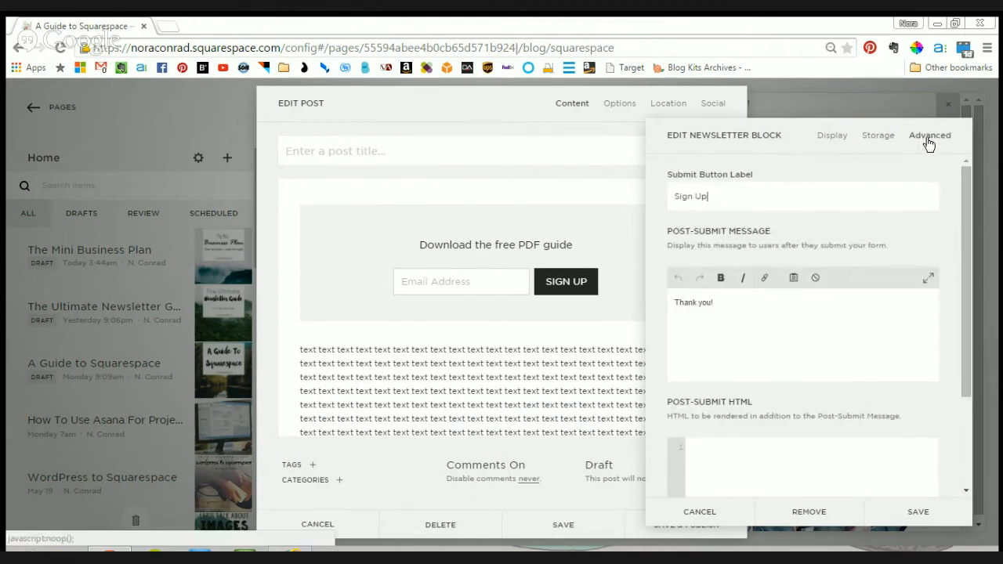
{"action": "left_click_drag", "start_coordinate": [782, 199], "coordinate": [614, 182]}
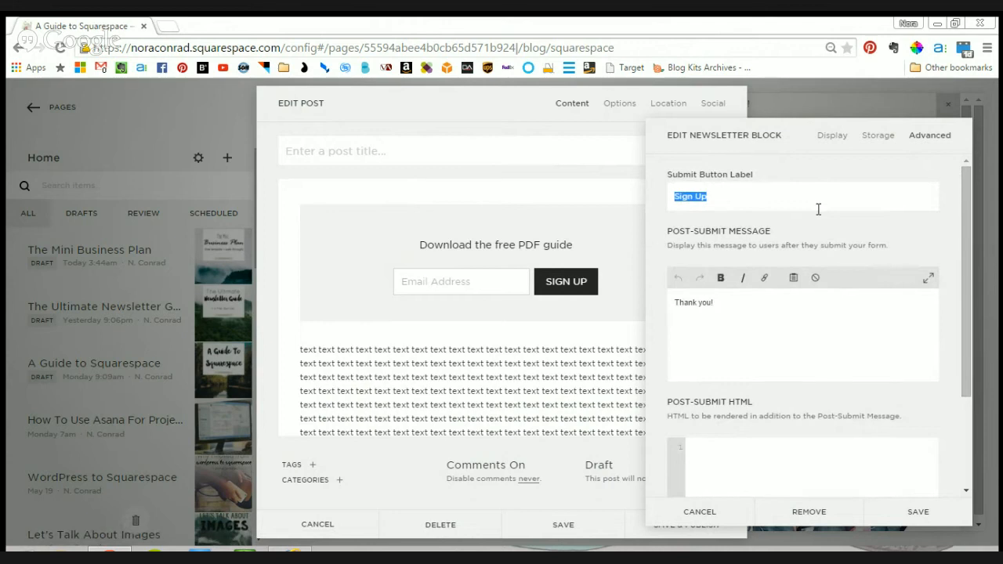
{"action": "type", "text": "GET IT NOW"}
{"action": "left_click_drag", "start_coordinate": [757, 197], "coordinate": [629, 210]}
{"action": "left_click", "coordinate": [789, 197]}
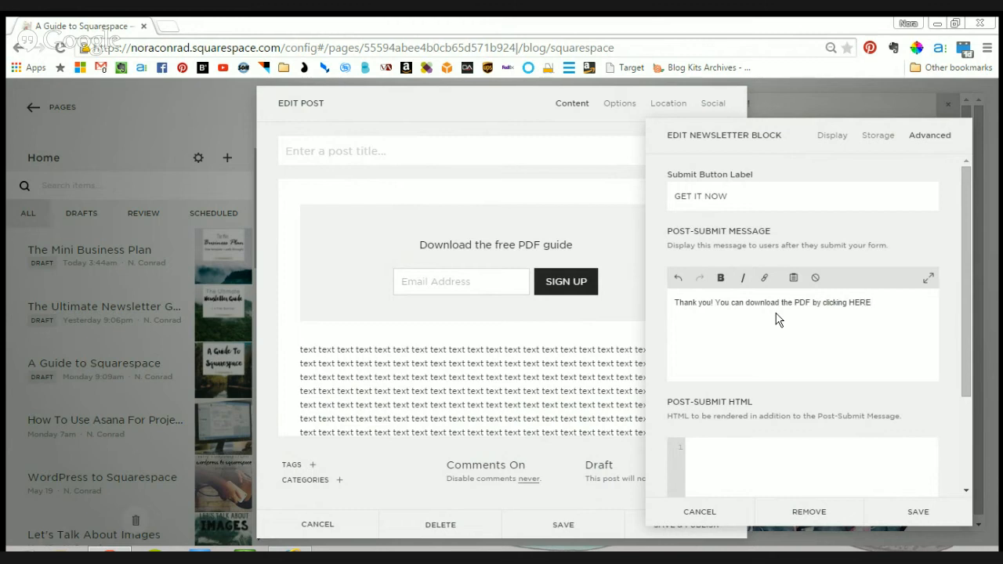
- Link the word HERE in the post-submit message to the first existing 21-Day-Challenge file
{"action": "left_click", "coordinate": [905, 290]}
{"action": "left_click_drag", "start_coordinate": [880, 303], "coordinate": [851, 304]}
{"action": "left_click", "coordinate": [765, 281]}
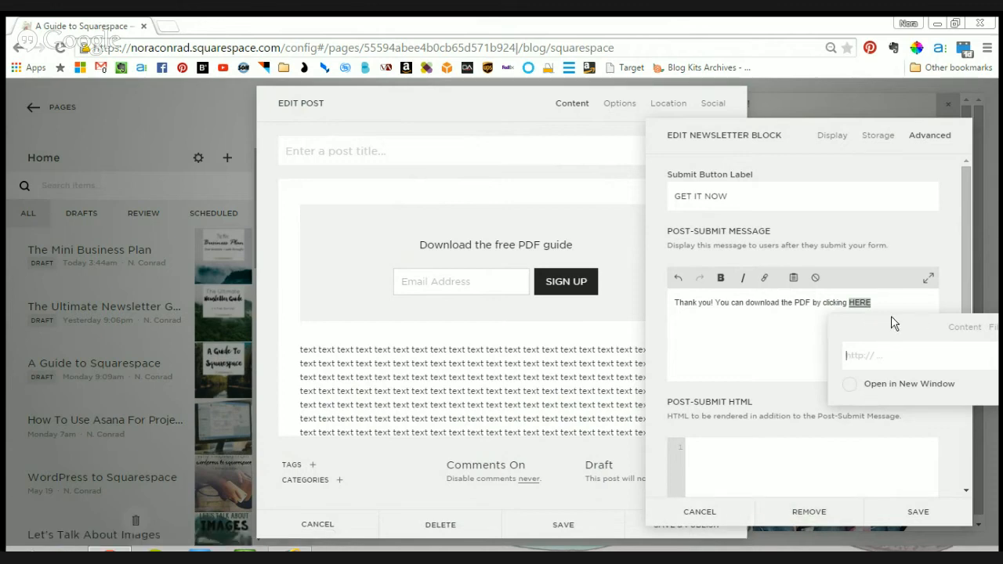
{"action": "key", "text": "ctrl+minus"}
{"action": "key", "text": "ctrl+minus"}
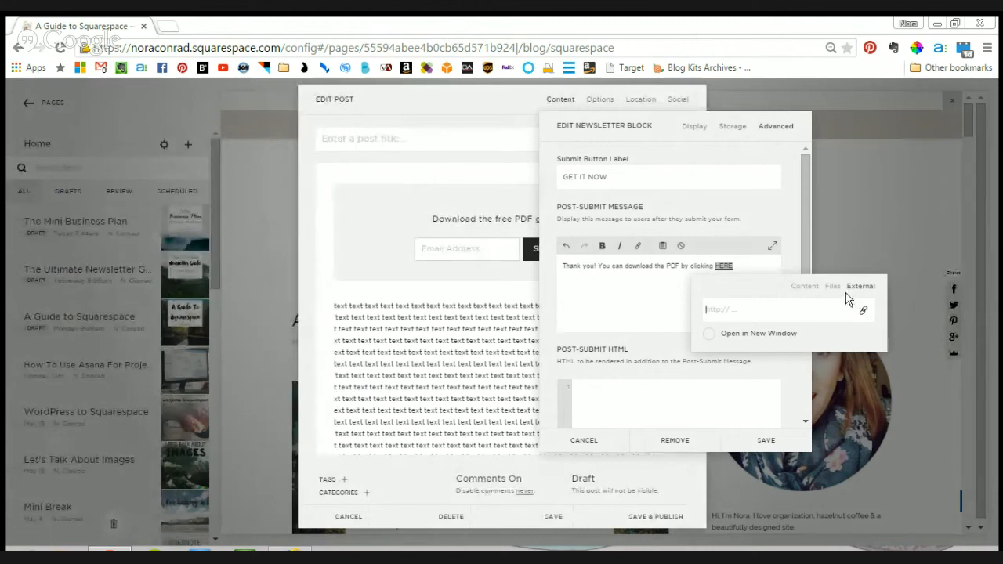
{"action": "left_click", "coordinate": [807, 287]}
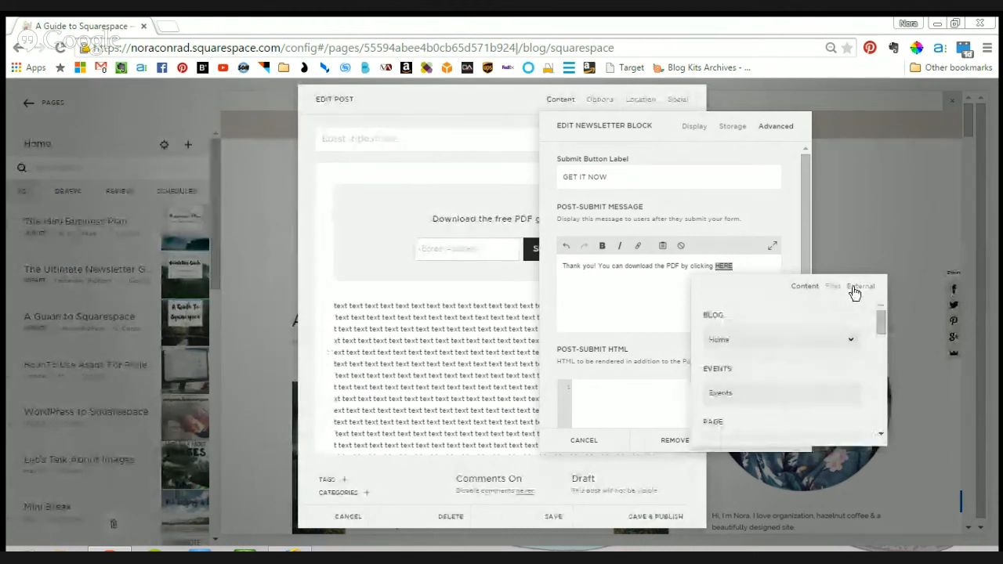
{"action": "left_click", "coordinate": [858, 286]}
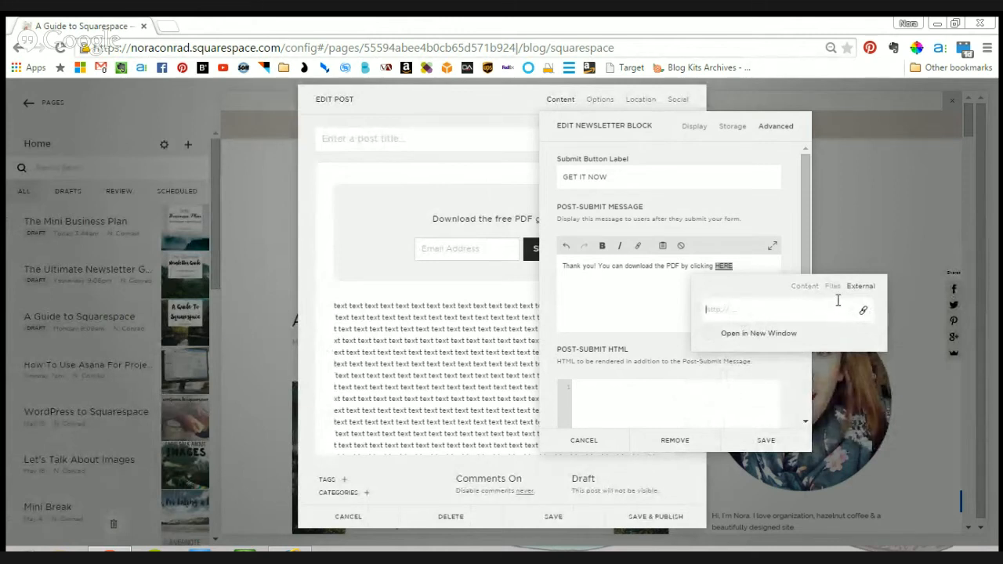
{"action": "left_click", "coordinate": [834, 288]}
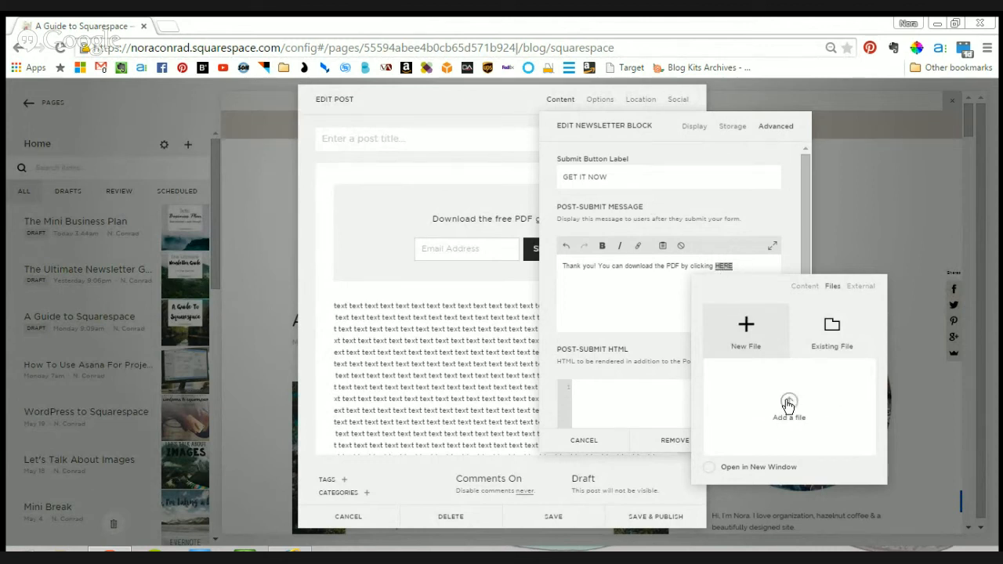
{"action": "left_click", "coordinate": [833, 345]}
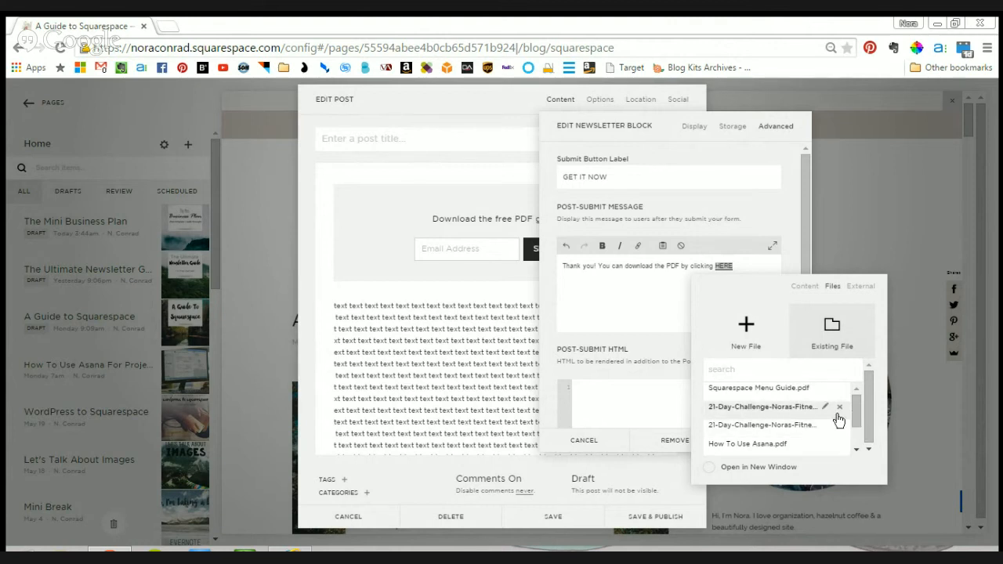
{"action": "double_click", "coordinate": [783, 408]}
{"action": "left_click", "coordinate": [786, 413]}
{"action": "left_click", "coordinate": [672, 292]}
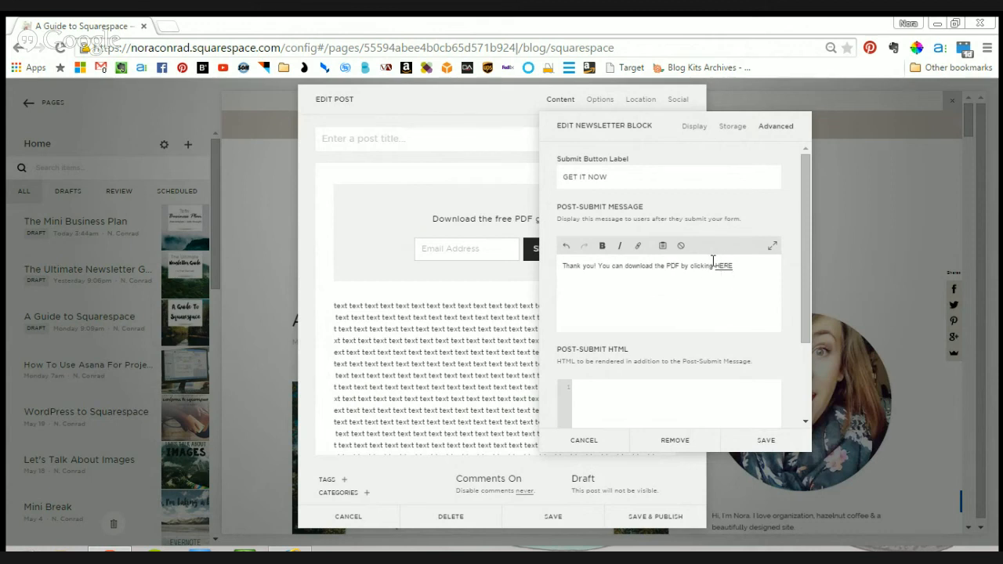
- Try to save the newsletter block, and connect MailChimp as its storage service
{"action": "left_click", "coordinate": [759, 437]}
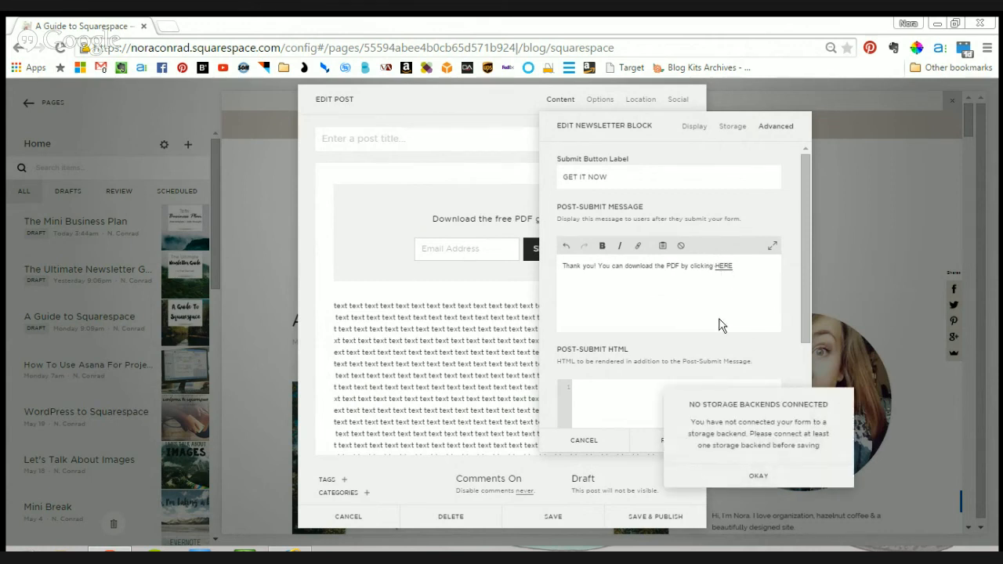
{"action": "left_click", "coordinate": [766, 475]}
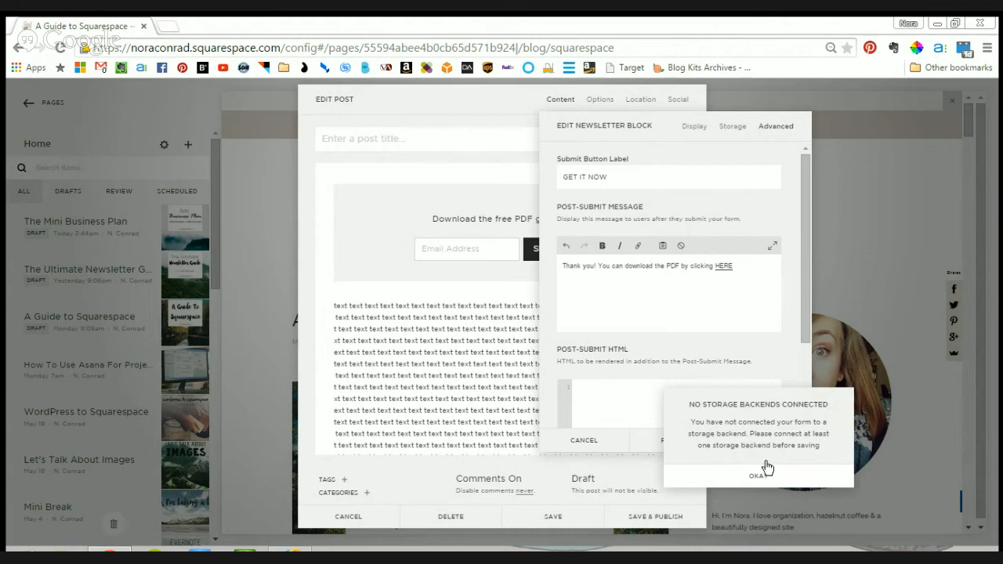
{"action": "left_click", "coordinate": [738, 130]}
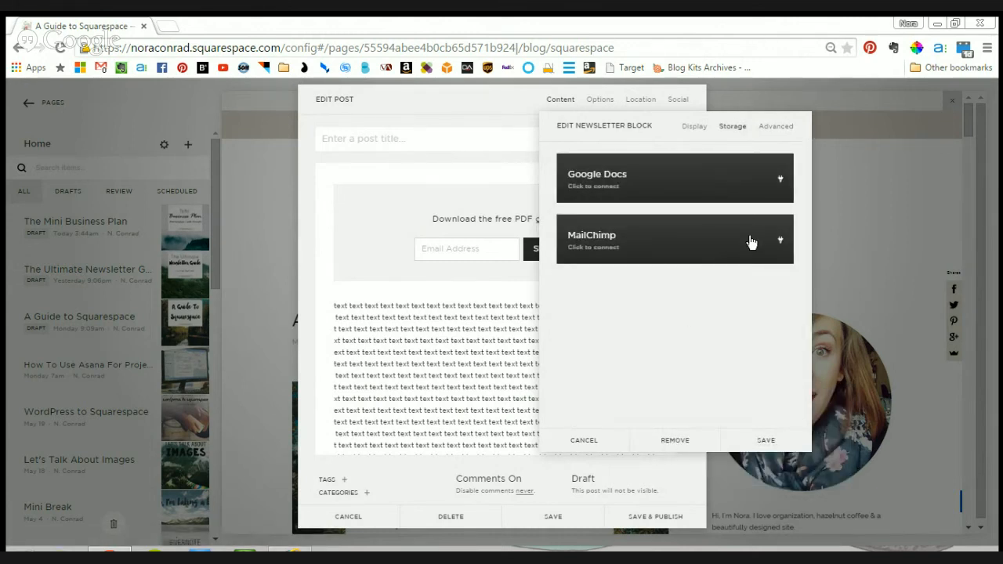
{"action": "left_click", "coordinate": [600, 239]}
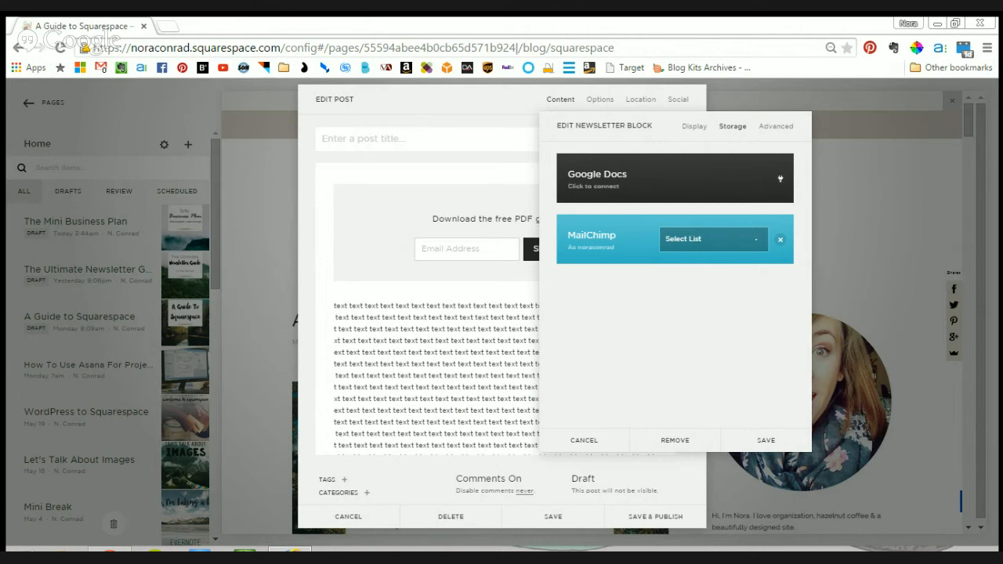
- Choose the existing newsletter list as the MailChimp storage for the newsletter block and save the block
{"action": "left_click", "coordinate": [712, 241]}
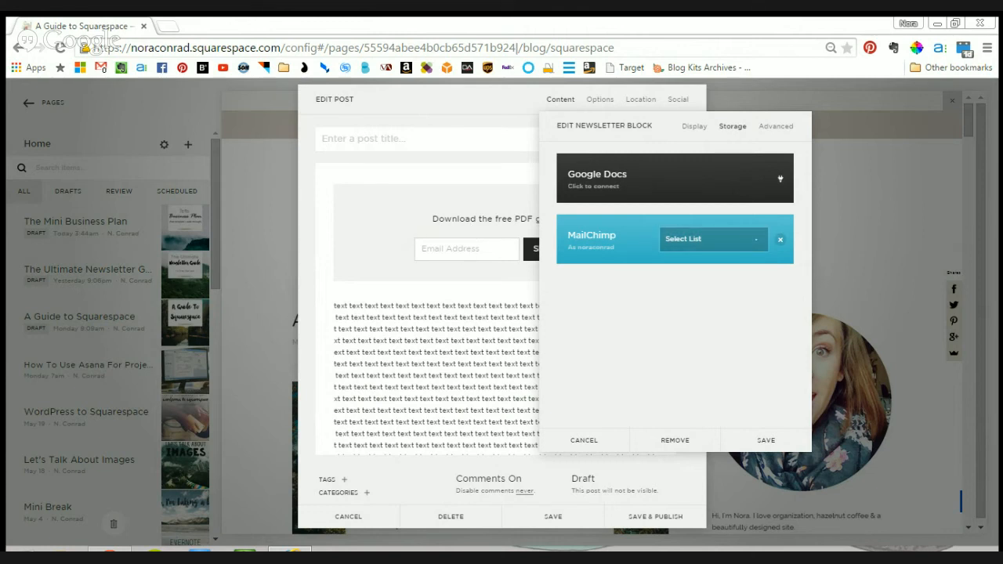
{"action": "left_click", "coordinate": [749, 272]}
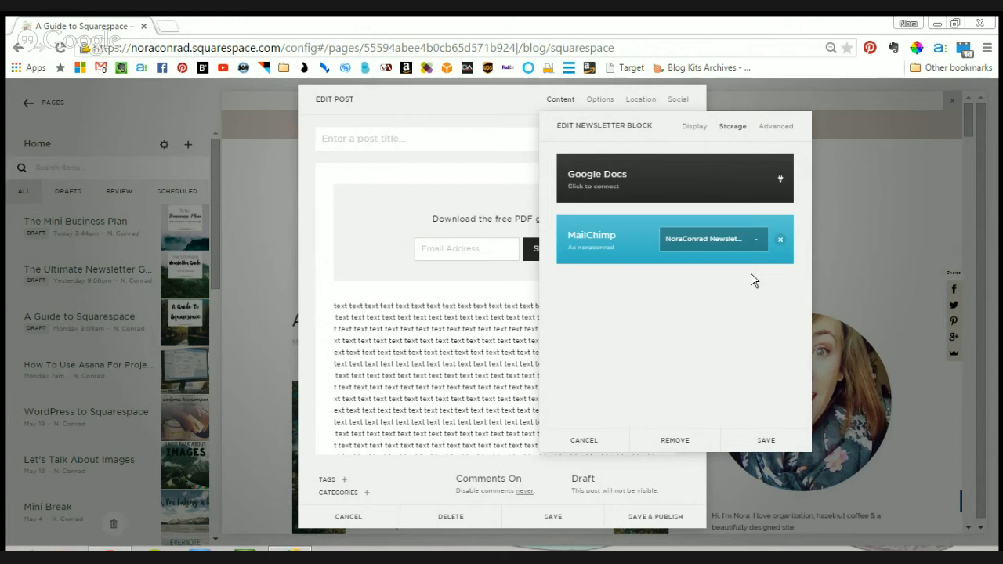
{"action": "left_click", "coordinate": [780, 439]}
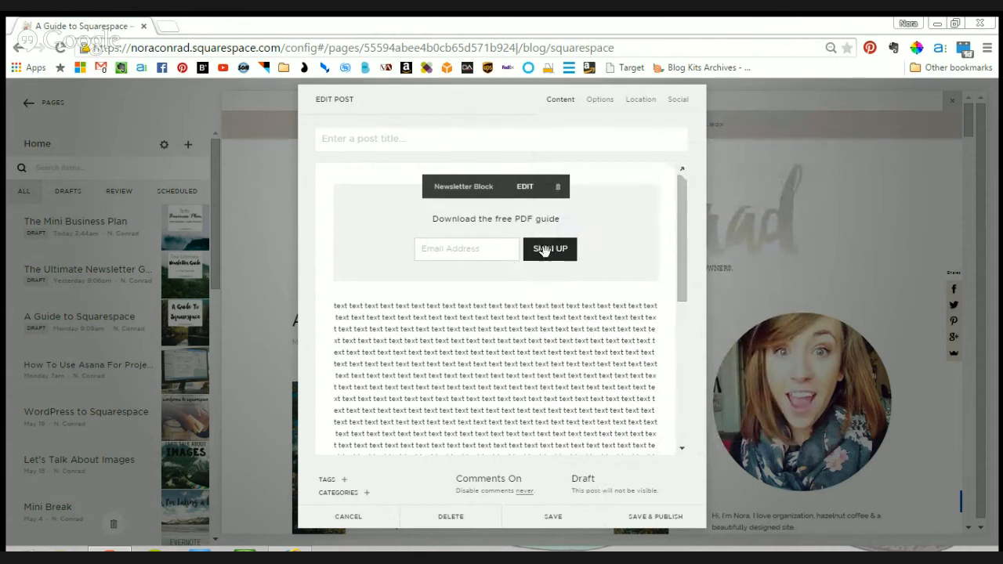
- Review the newsletter block's submit button label and linked post-submit message, and save the block
{"action": "left_click", "coordinate": [527, 187]}
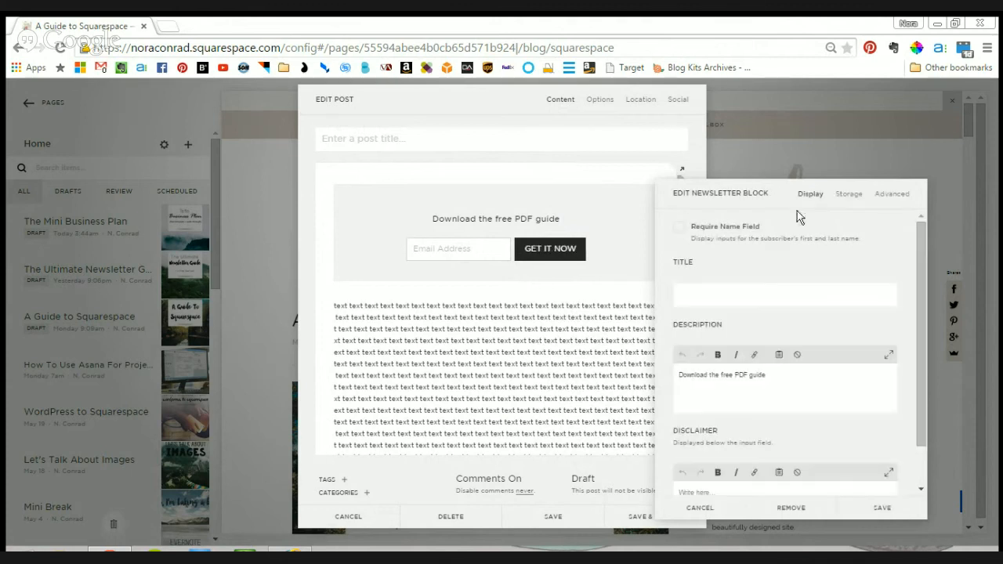
{"action": "left_click", "coordinate": [893, 194]}
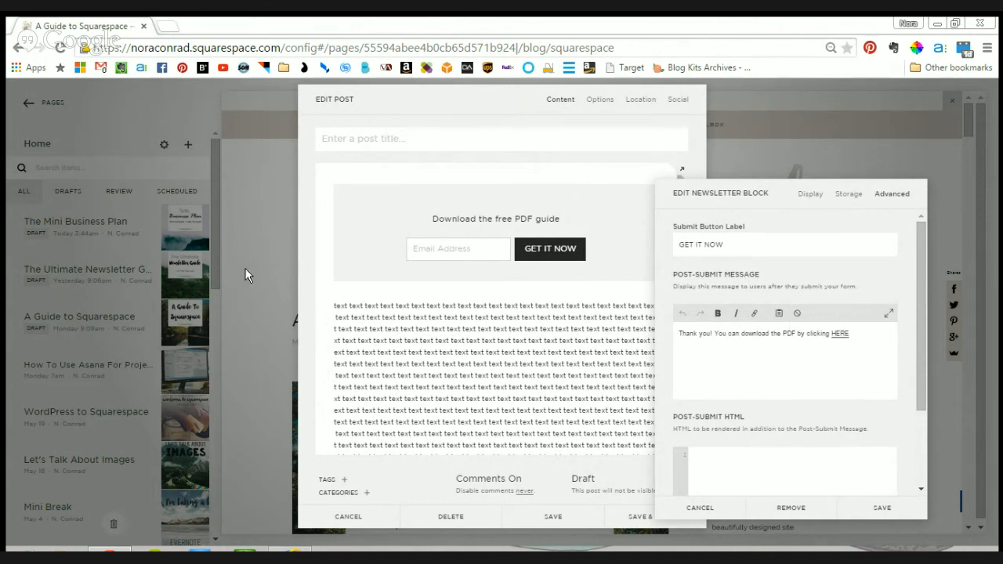
{"action": "left_click", "coordinate": [880, 508]}
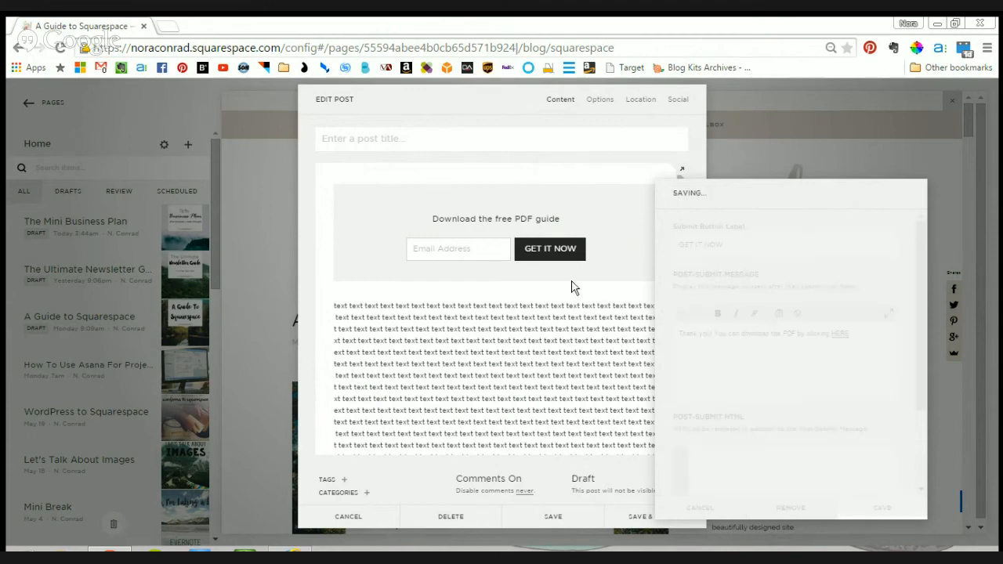
- Move the newsletter block to the right of the post's text so the two sit side by side
{"action": "left_click_drag", "start_coordinate": [544, 217], "coordinate": [564, 330]}
{"action": "scroll", "coordinate": [439, 279], "scroll_direction": "down", "scroll_amount": 2}
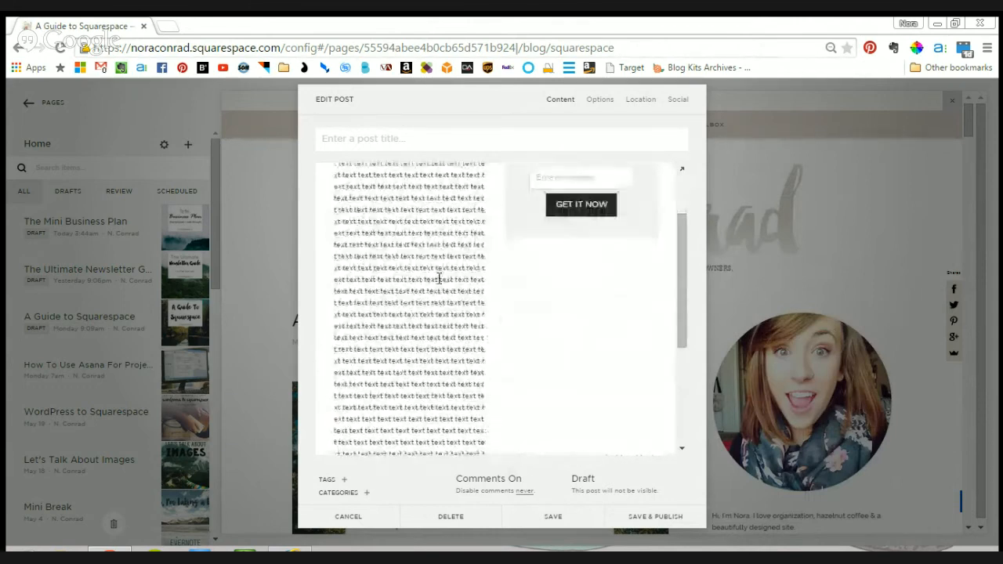
{"action": "scroll", "coordinate": [439, 279], "scroll_direction": "down", "scroll_amount": 2}
{"action": "scroll", "coordinate": [513, 423], "scroll_direction": "up", "scroll_amount": 4}
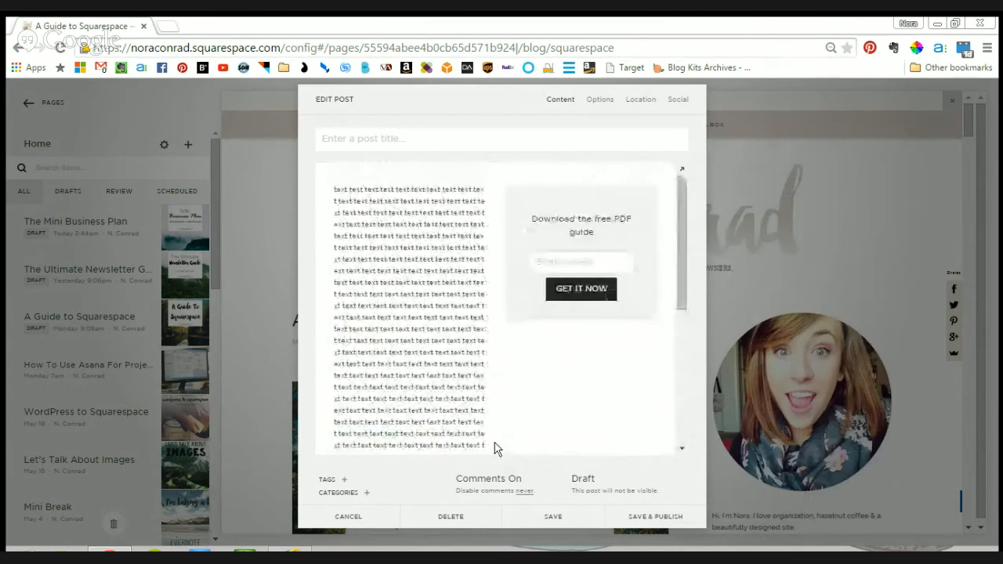
- Delete the untitled demo post and return to the site's list of pages
{"action": "left_click", "coordinate": [450, 519]}
{"action": "left_click", "coordinate": [481, 520]}
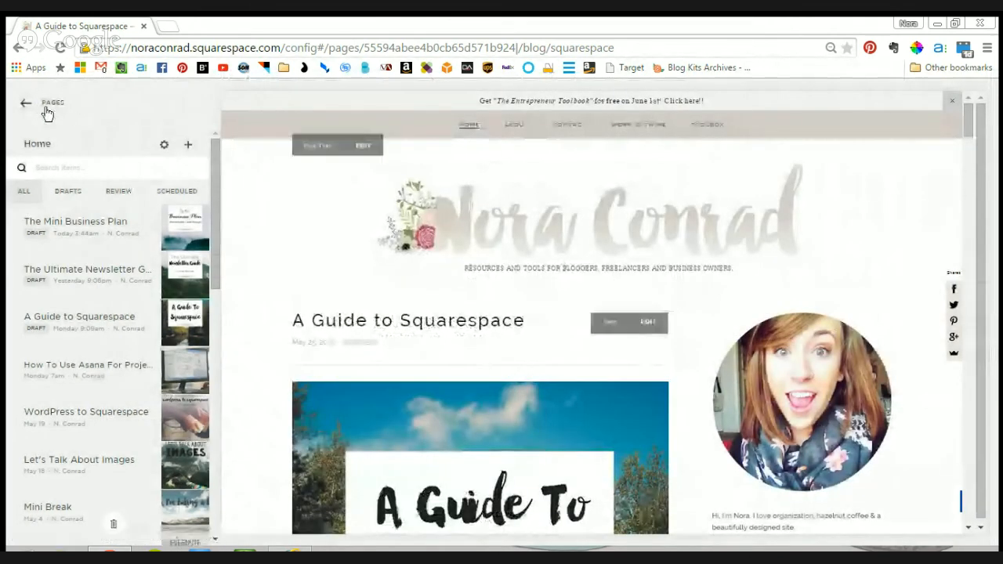
{"action": "left_click", "coordinate": [45, 110]}
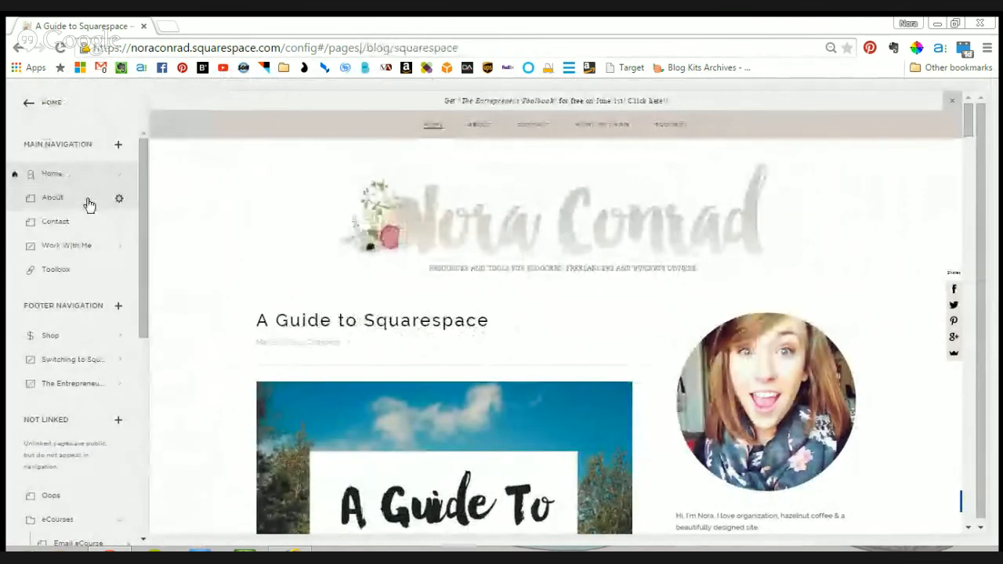
- Browse the content blocks that can be inserted while editing the About page's content, and leave the page editor
{"action": "left_click", "coordinate": [89, 205]}
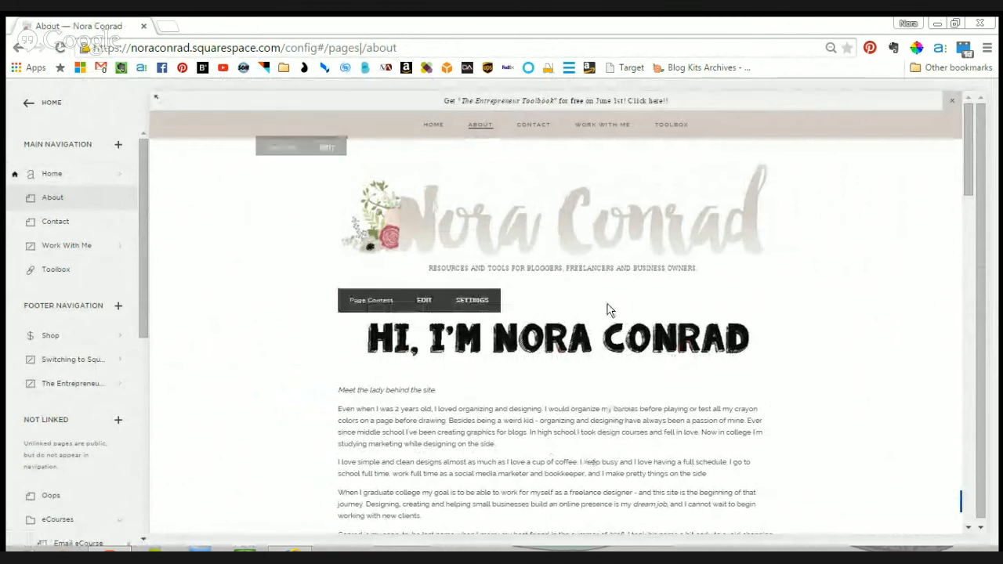
{"action": "left_click", "coordinate": [431, 310]}
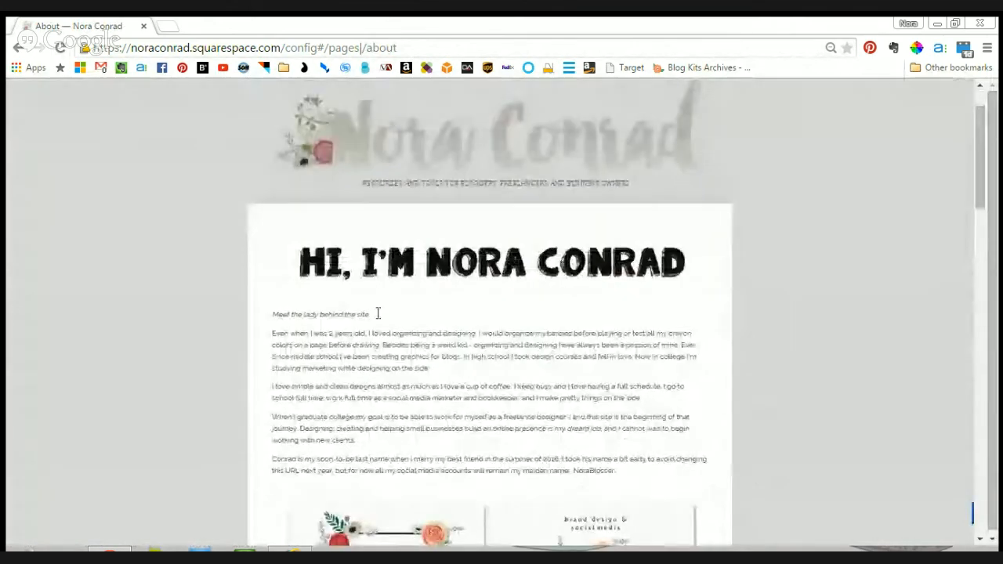
{"action": "left_click", "coordinate": [261, 229]}
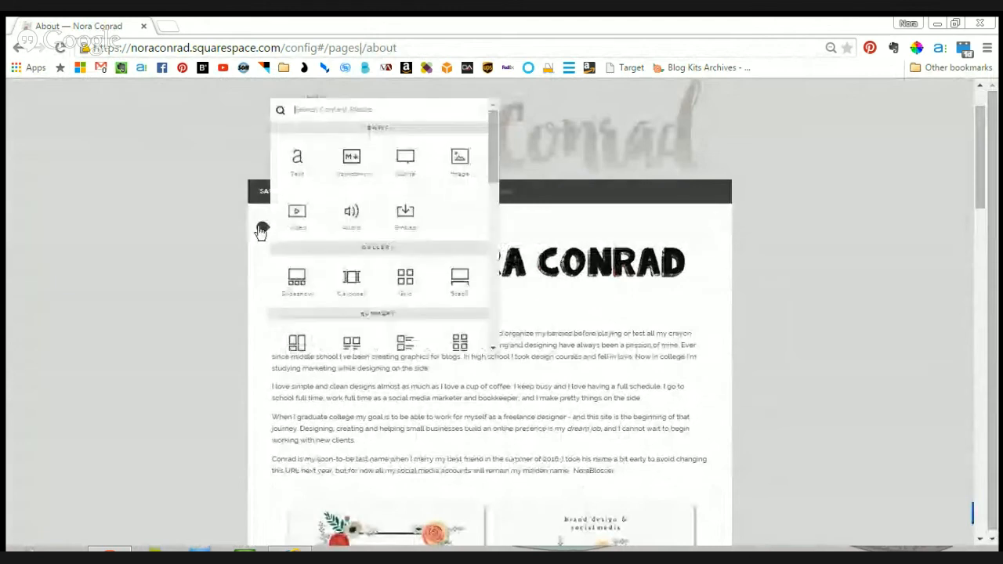
{"action": "left_click_drag", "start_coordinate": [495, 168], "coordinate": [459, 323]}
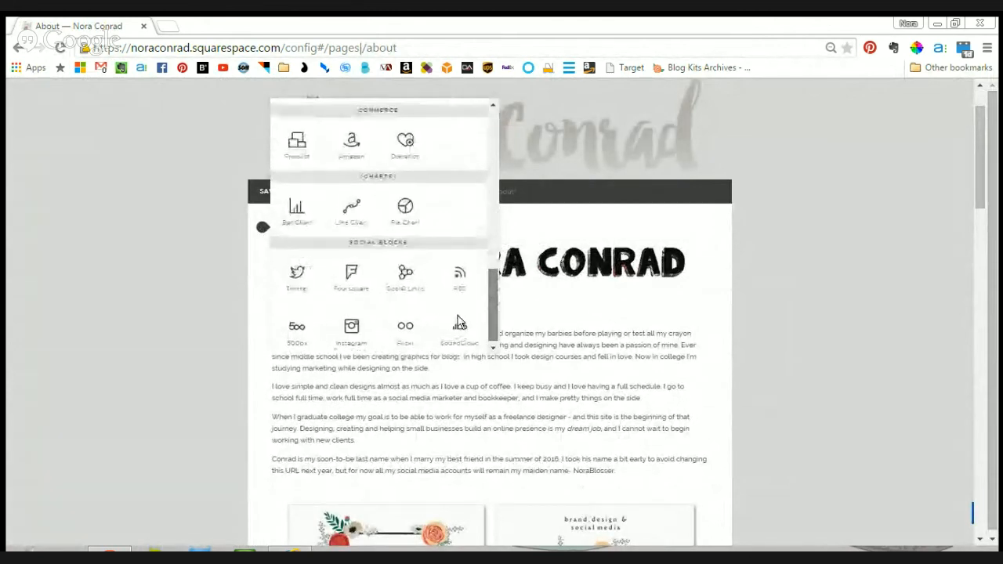
{"action": "scroll", "coordinate": [460, 166], "scroll_direction": "up", "scroll_amount": 15}
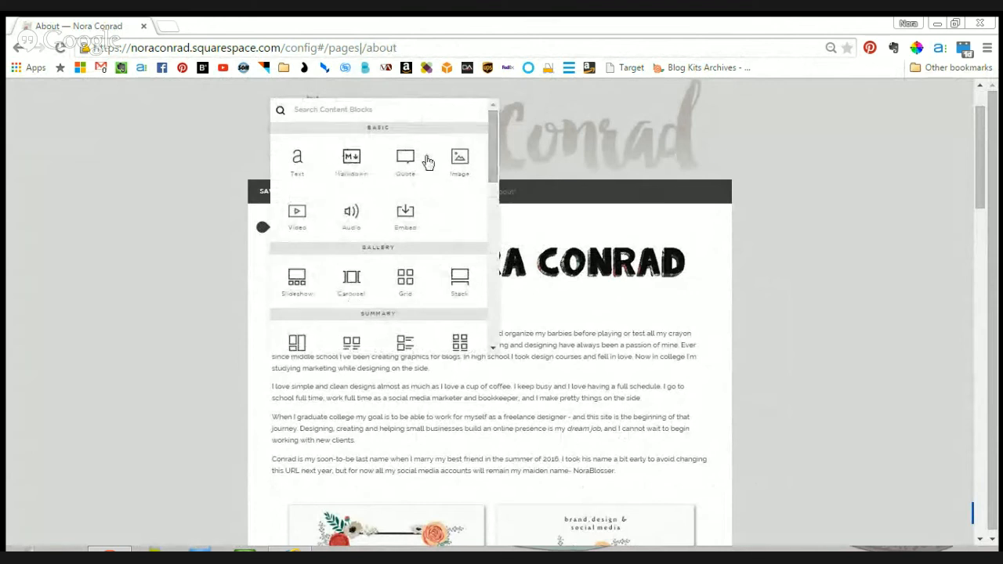
{"action": "scroll", "coordinate": [352, 170], "scroll_direction": "down", "scroll_amount": 10}
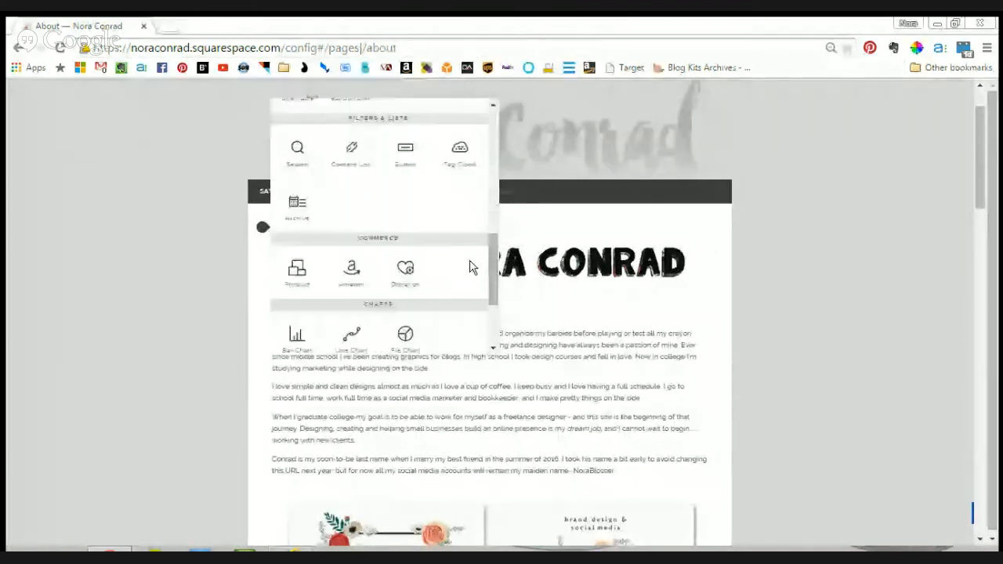
{"action": "scroll", "coordinate": [470, 268], "scroll_direction": "down", "scroll_amount": 3}
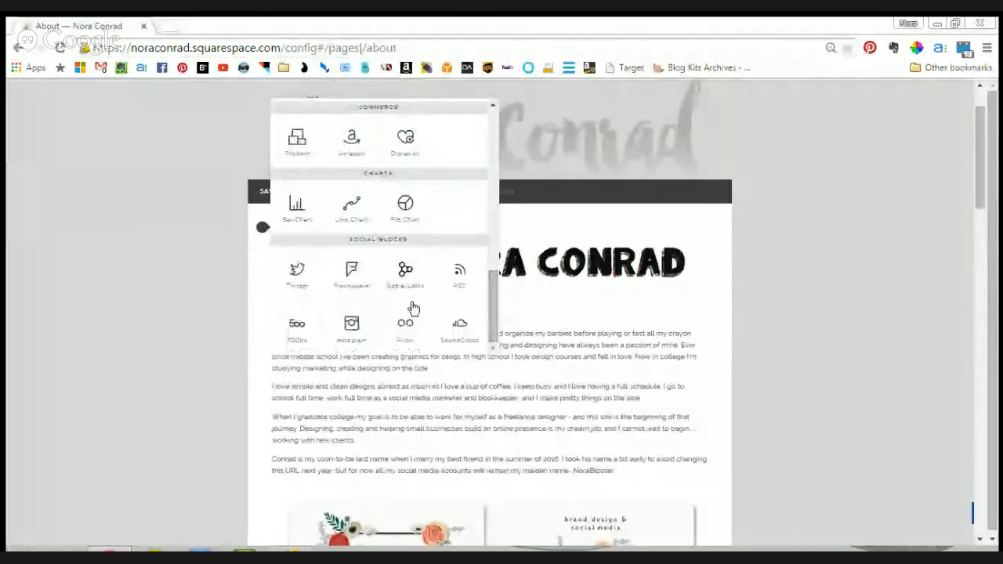
{"action": "left_click", "coordinate": [584, 312]}
{"action": "left_click", "coordinate": [315, 196]}
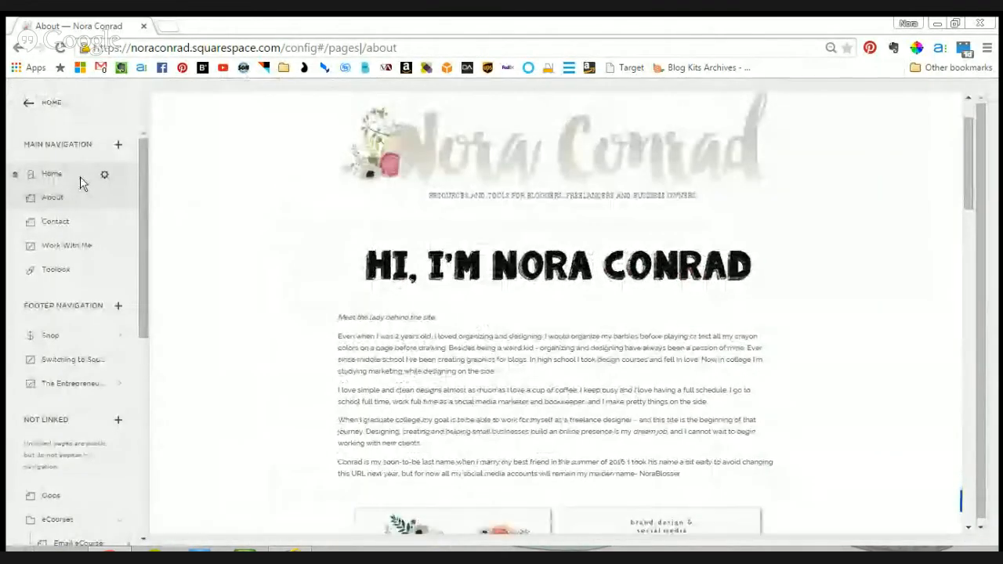
- Open the Home blog's sidebar content for editing and show the content blocks available below the profile image
{"action": "left_click", "coordinate": [81, 178]}
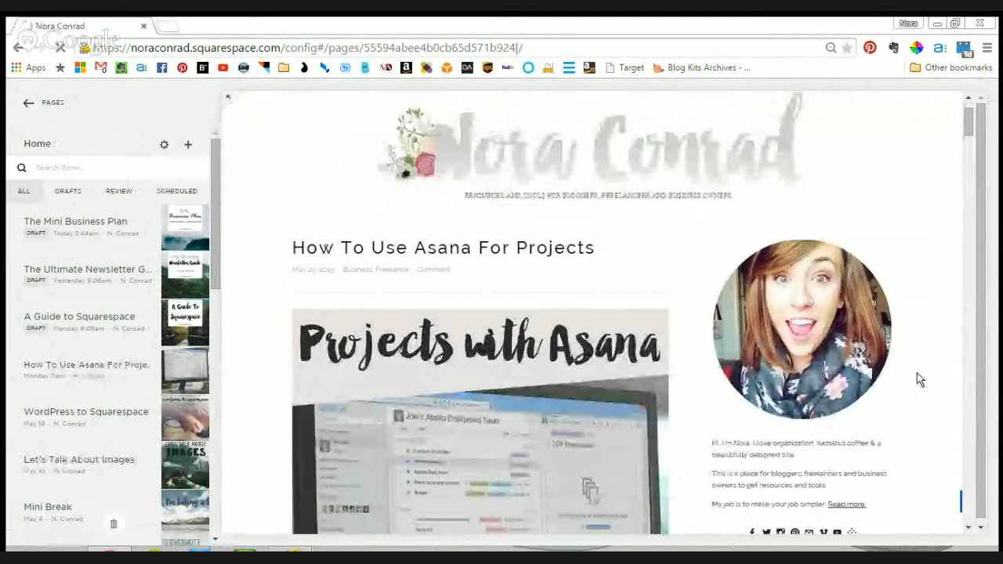
{"action": "scroll", "coordinate": [920, 379], "scroll_direction": "down", "scroll_amount": 1}
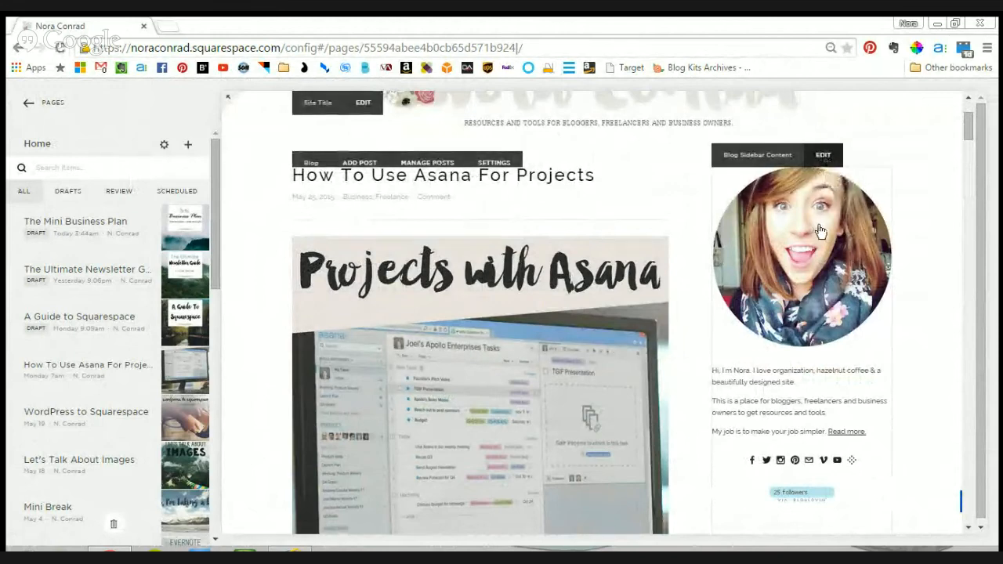
{"action": "left_click", "coordinate": [834, 350]}
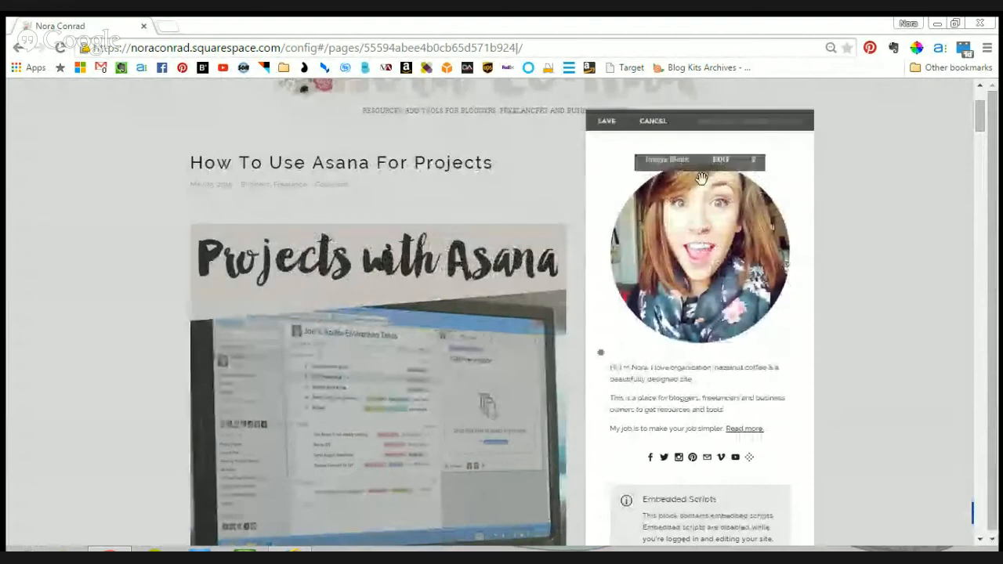
{"action": "left_click", "coordinate": [602, 354]}
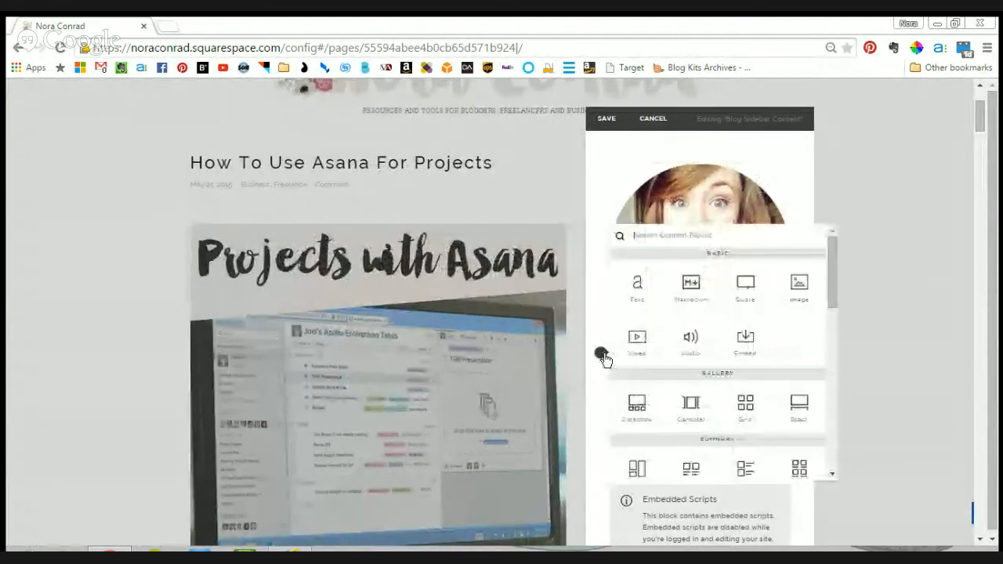
- Examine the blocks that make up the blog sidebar, from the social links and search to the newsletter and summary blocks
{"action": "scroll", "coordinate": [779, 314], "scroll_direction": "down", "scroll_amount": 5}
{"action": "scroll", "coordinate": [737, 369], "scroll_direction": "down", "scroll_amount": 10}
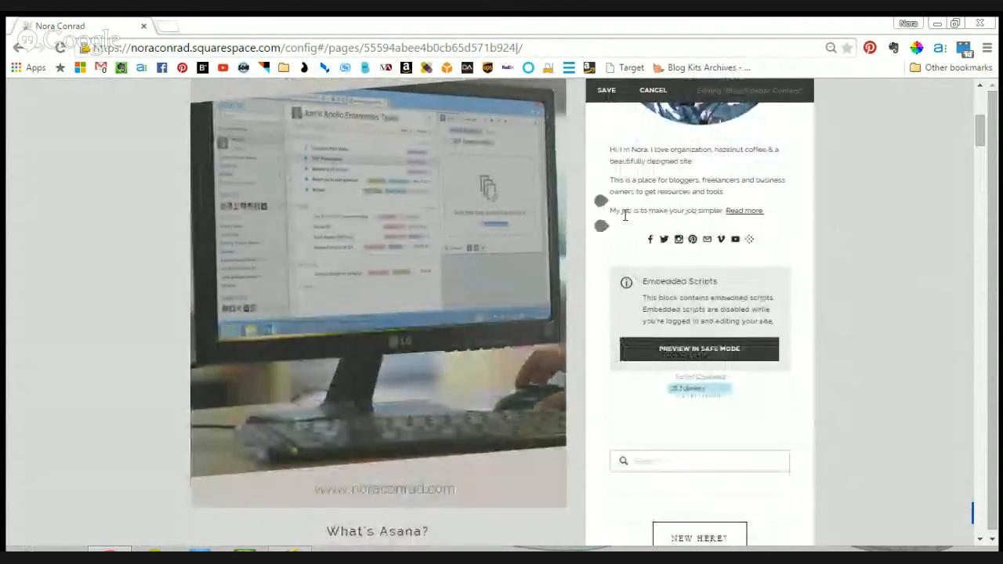
{"action": "scroll", "coordinate": [814, 223], "scroll_direction": "down", "scroll_amount": 1}
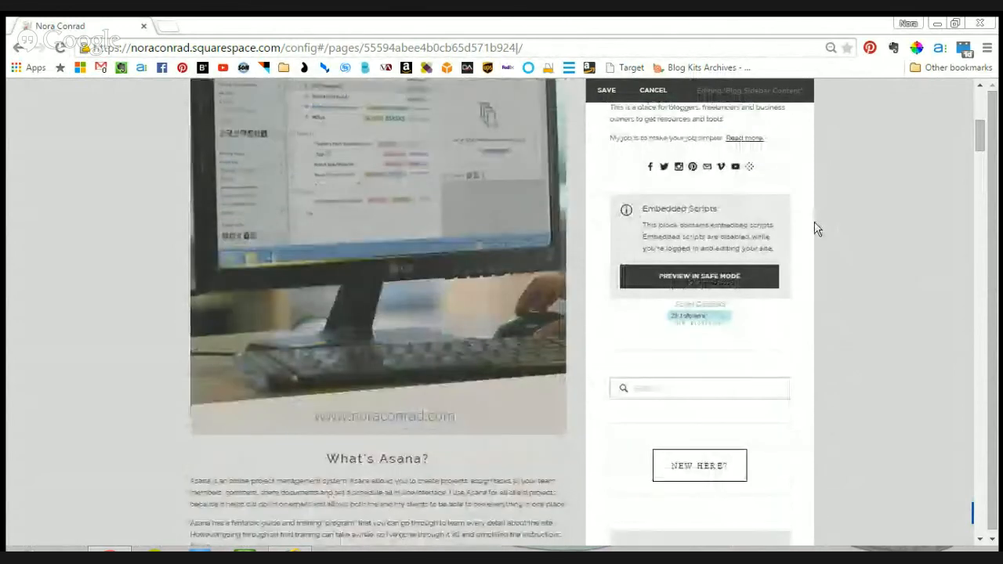
{"action": "scroll", "coordinate": [815, 229], "scroll_direction": "down", "scroll_amount": 6}
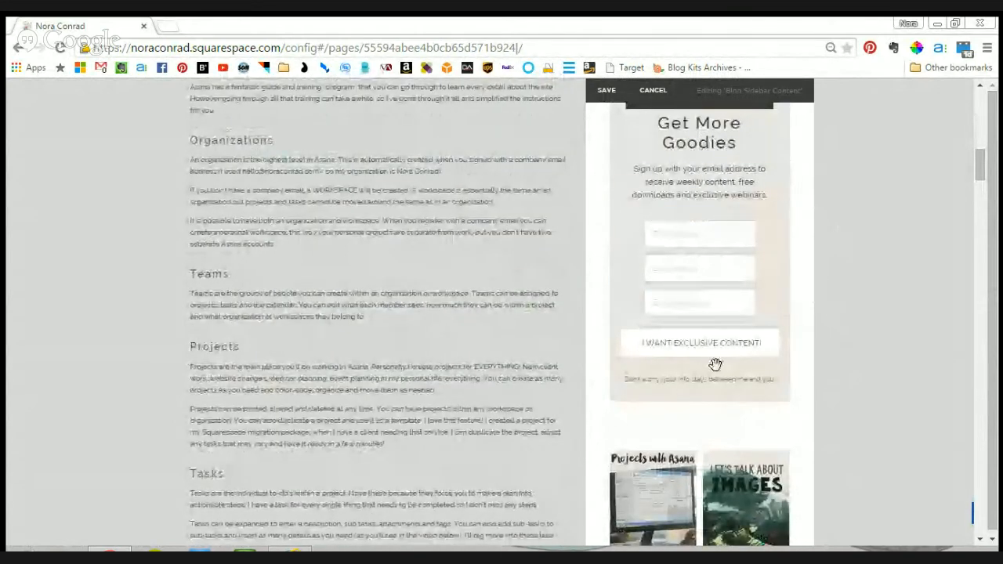
{"action": "scroll", "coordinate": [774, 302], "scroll_direction": "down", "scroll_amount": 3}
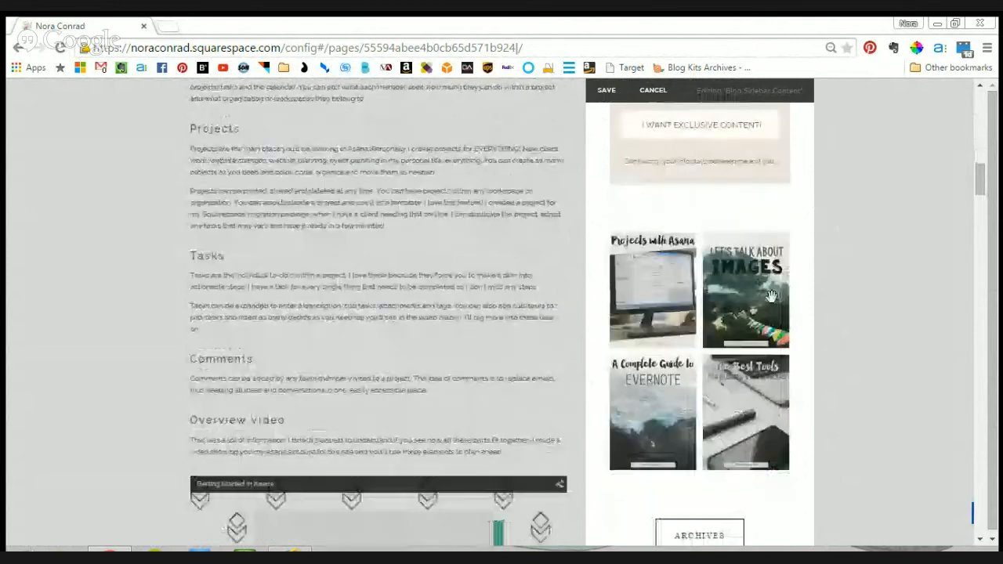
{"action": "scroll", "coordinate": [772, 293], "scroll_direction": "up", "scroll_amount": 3}
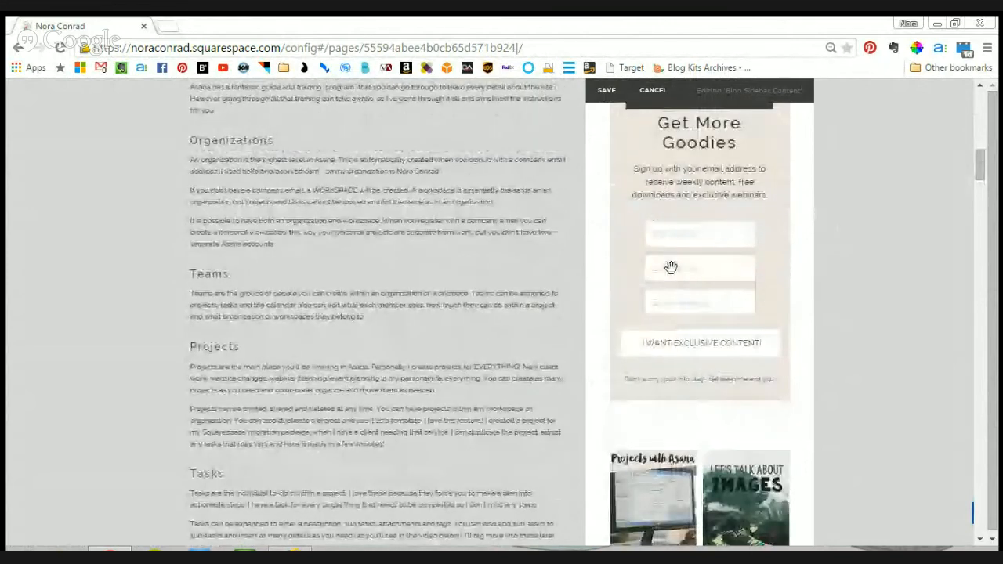
{"action": "scroll", "coordinate": [671, 268], "scroll_direction": "up", "scroll_amount": 2}
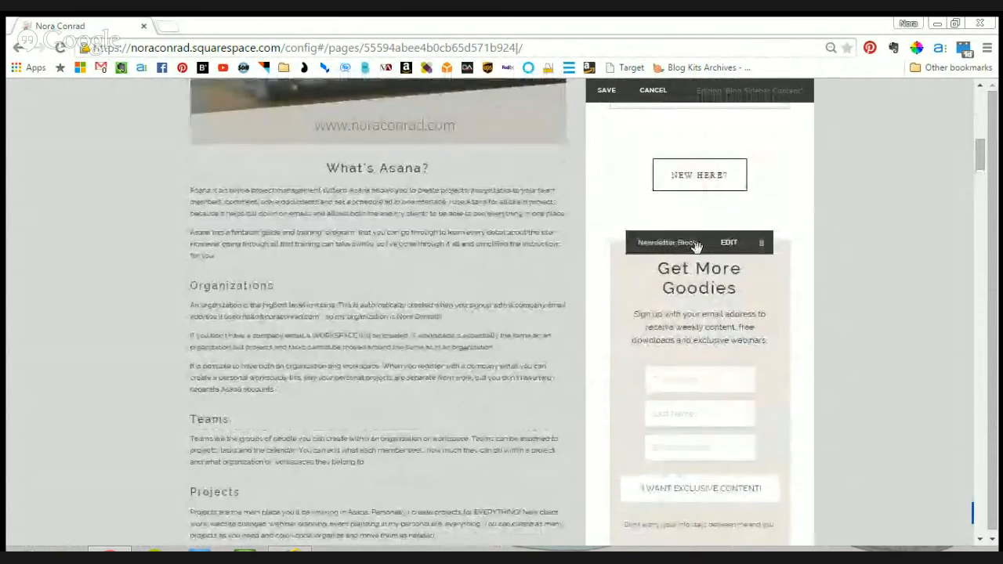
{"action": "scroll", "coordinate": [723, 248], "scroll_direction": "down", "scroll_amount": 5}
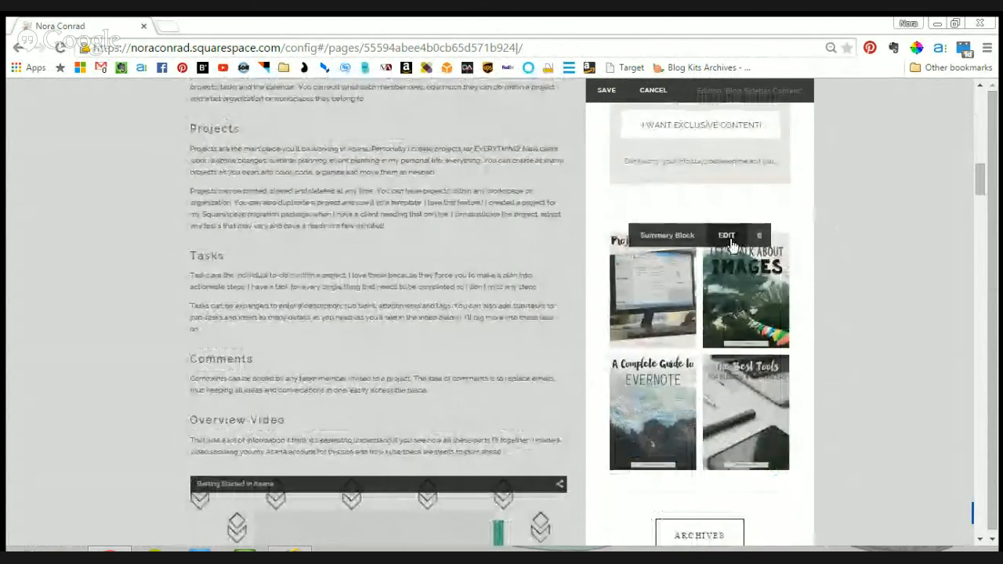
- Review the content, layout and display settings of the sidebar's summary block, including its featured filter, and save the block
{"action": "left_click", "coordinate": [717, 238]}
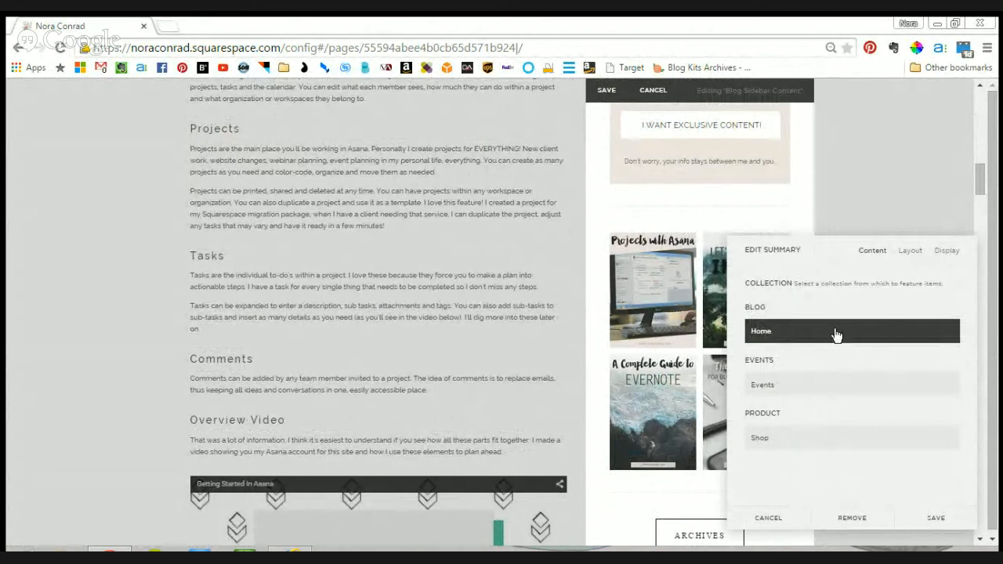
{"action": "left_click", "coordinate": [911, 251]}
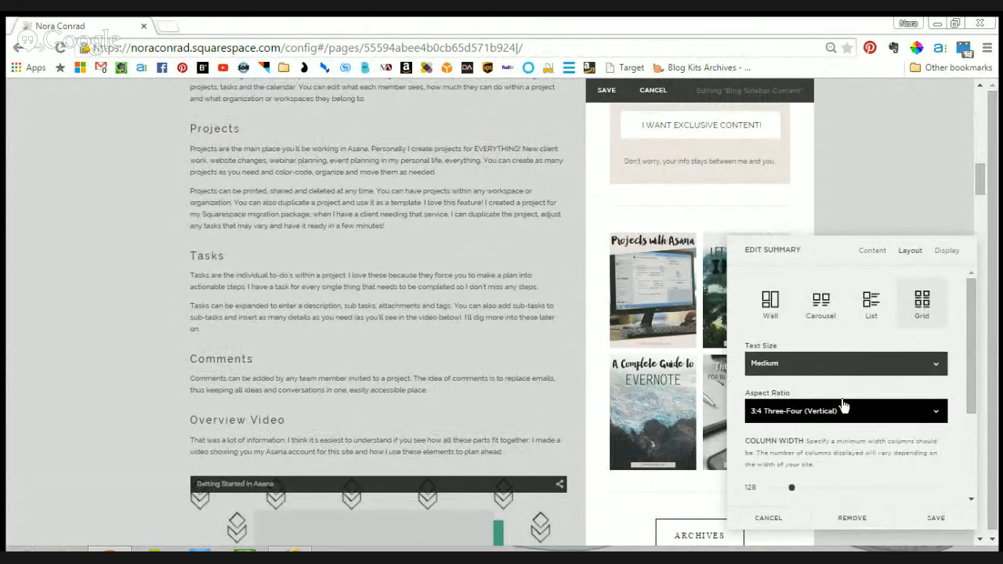
{"action": "left_click", "coordinate": [947, 251]}
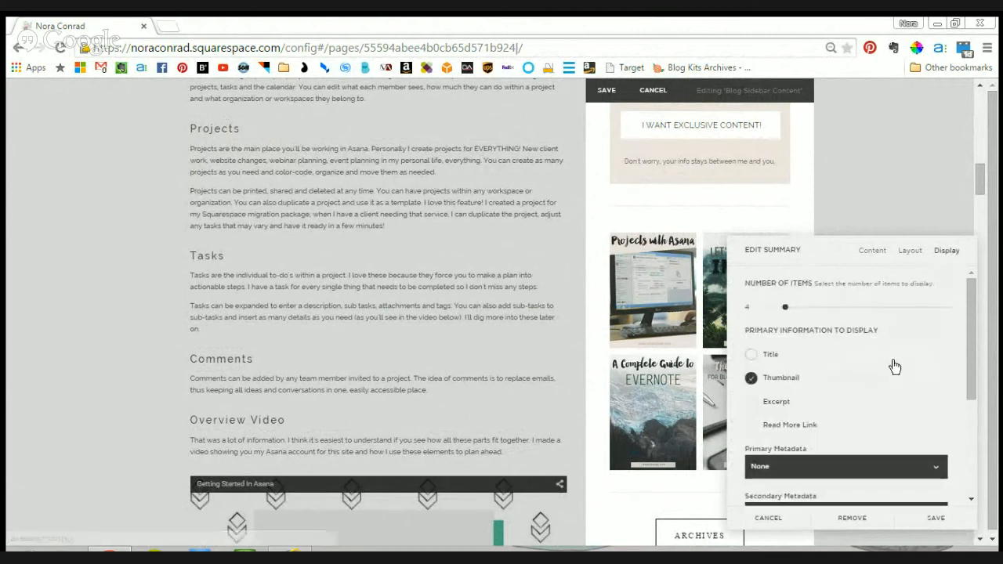
{"action": "scroll", "coordinate": [894, 392], "scroll_direction": "down", "scroll_amount": 5}
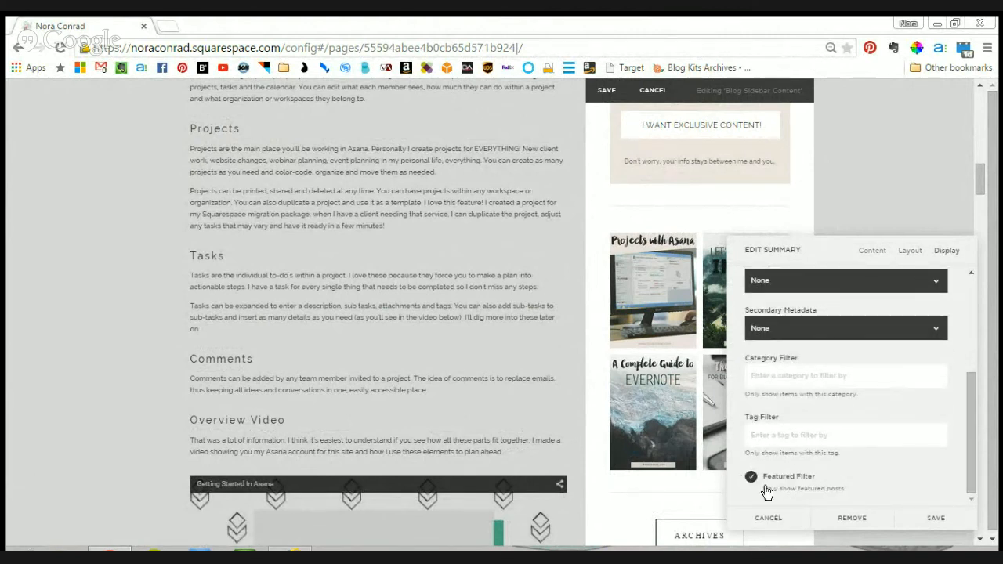
{"action": "left_click", "coordinate": [931, 519]}
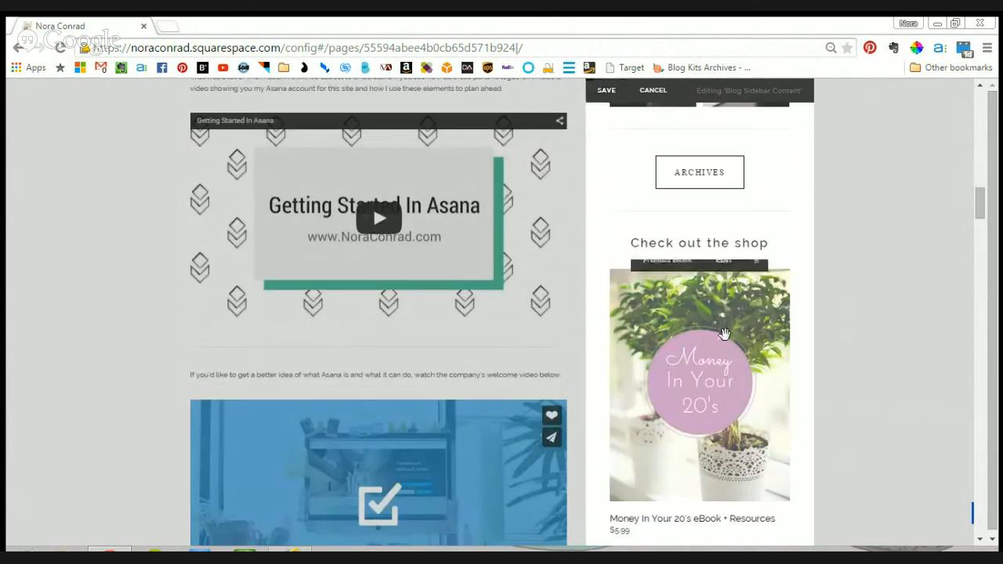
- Examine the sidebar's shop product block and the blocks above it up to the profile image, and leave the sidebar editor
{"action": "scroll", "coordinate": [689, 139], "scroll_direction": "down", "scroll_amount": 5}
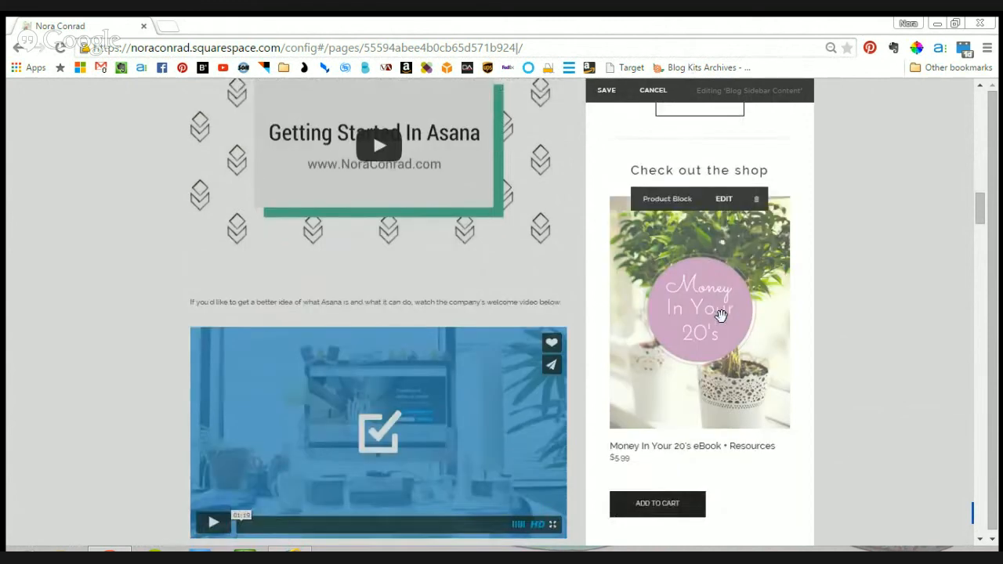
{"action": "scroll", "coordinate": [719, 311], "scroll_direction": "down", "scroll_amount": 1}
{"action": "scroll", "coordinate": [710, 433], "scroll_direction": "up", "scroll_amount": 12}
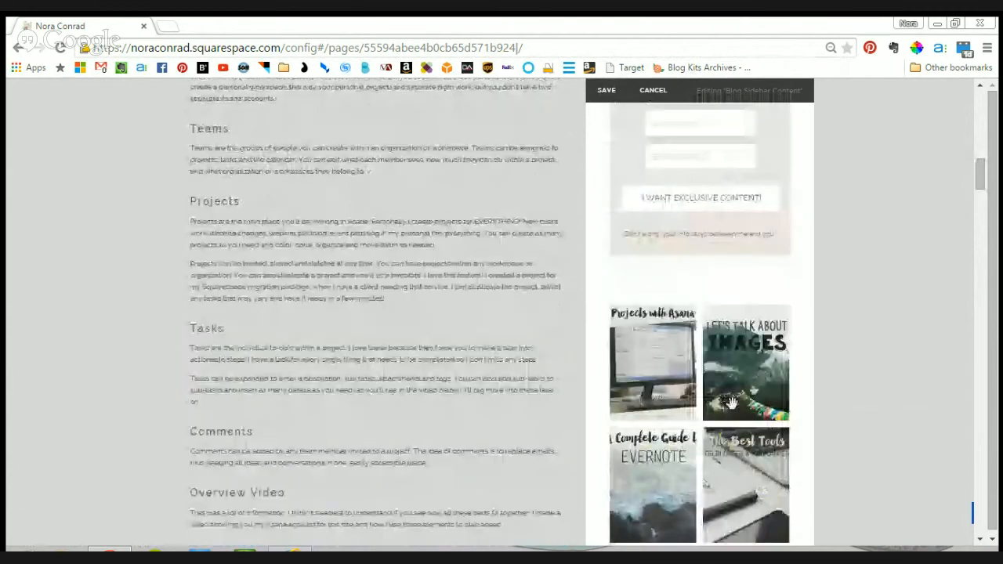
{"action": "scroll", "coordinate": [730, 401], "scroll_direction": "up", "scroll_amount": 2}
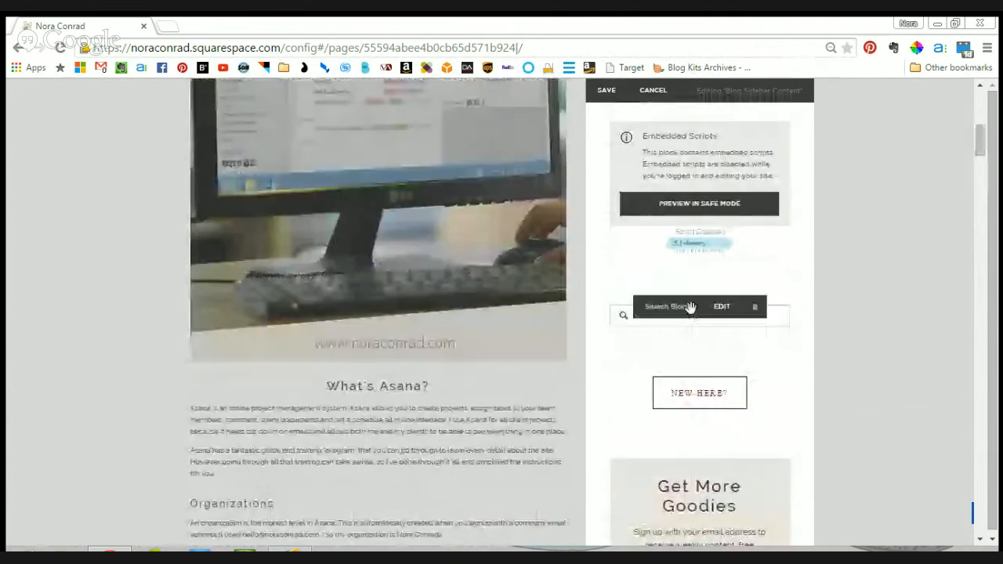
{"action": "scroll", "coordinate": [691, 320], "scroll_direction": "up", "scroll_amount": 2}
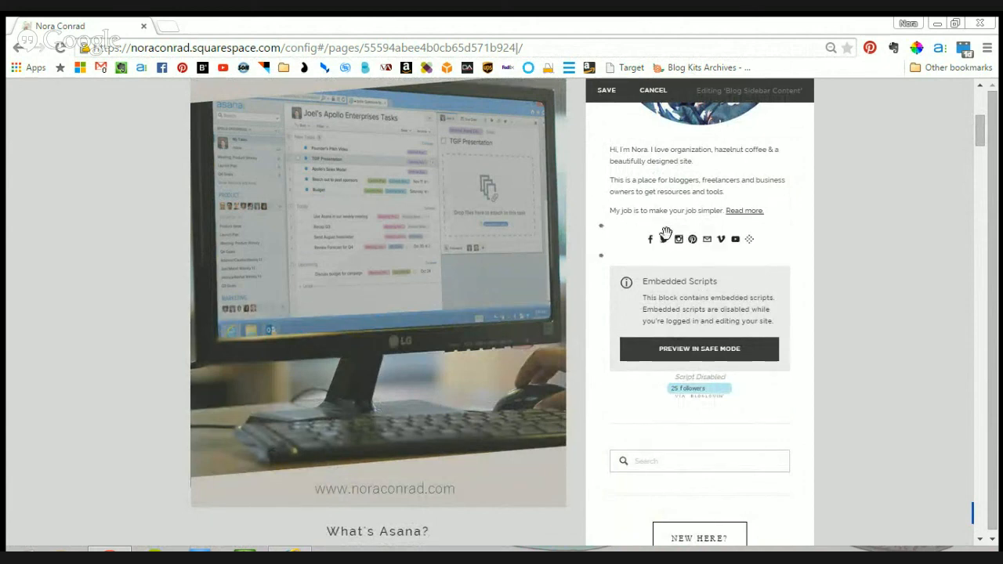
{"action": "scroll", "coordinate": [690, 247], "scroll_direction": "up", "scroll_amount": 2}
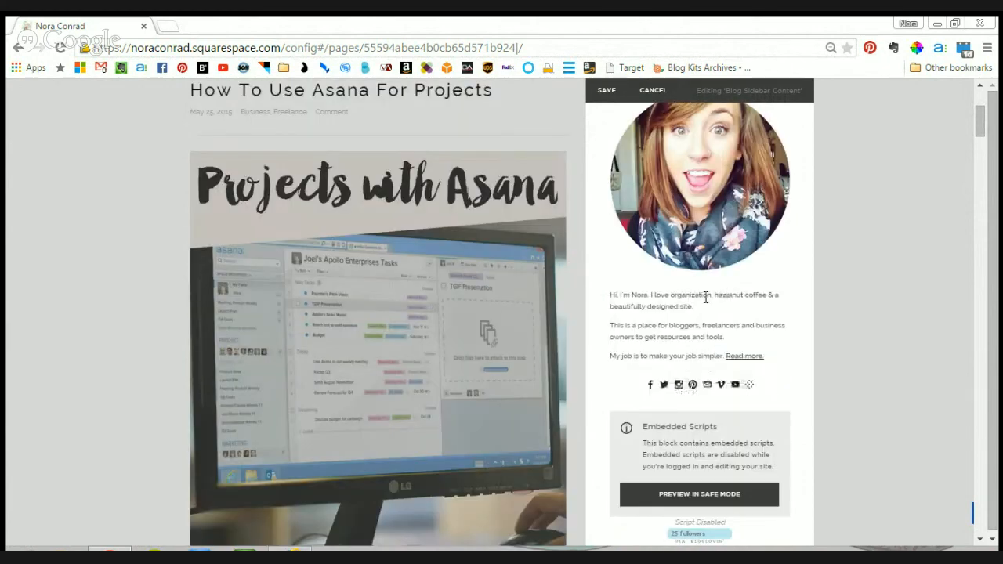
{"action": "scroll", "coordinate": [639, 341], "scroll_direction": "up", "scroll_amount": 1}
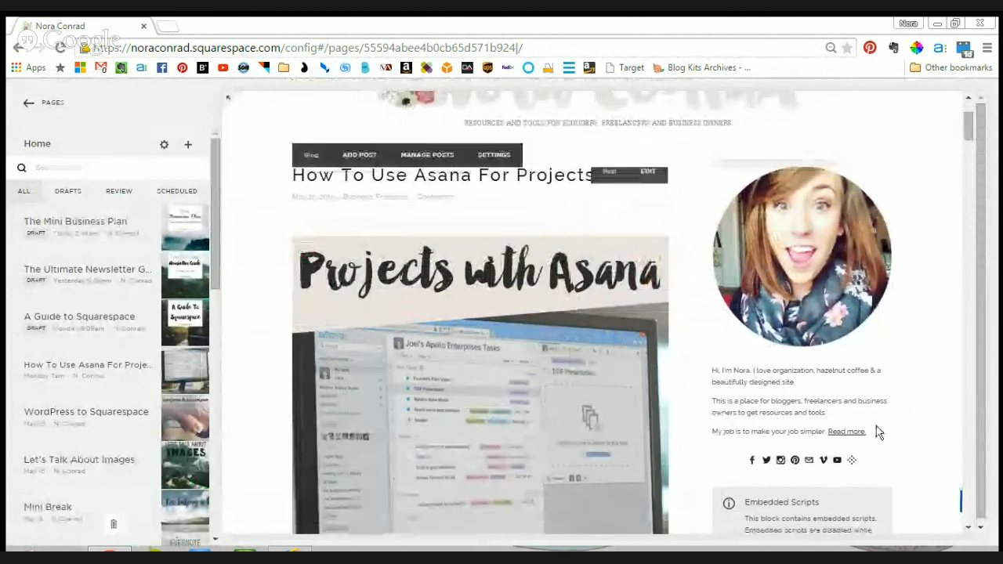
- Look over the blog sidebar in the Home page preview and return to the list of site pages
{"action": "scroll", "coordinate": [916, 351], "scroll_direction": "down", "scroll_amount": 3}
{"action": "scroll", "coordinate": [915, 353], "scroll_direction": "down", "scroll_amount": 5}
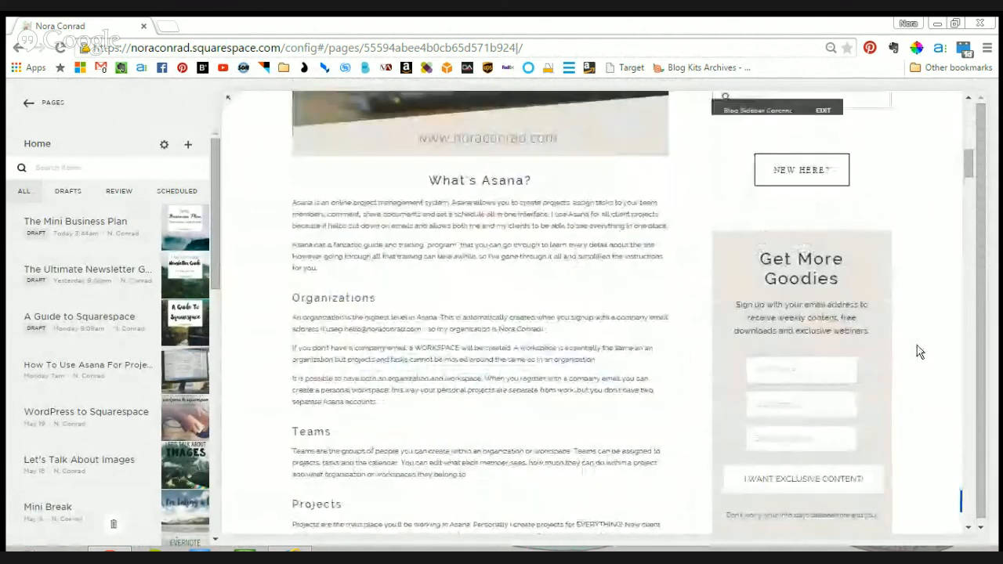
{"action": "scroll", "coordinate": [909, 360], "scroll_direction": "up", "scroll_amount": 4}
{"action": "scroll", "coordinate": [909, 362], "scroll_direction": "up", "scroll_amount": 5}
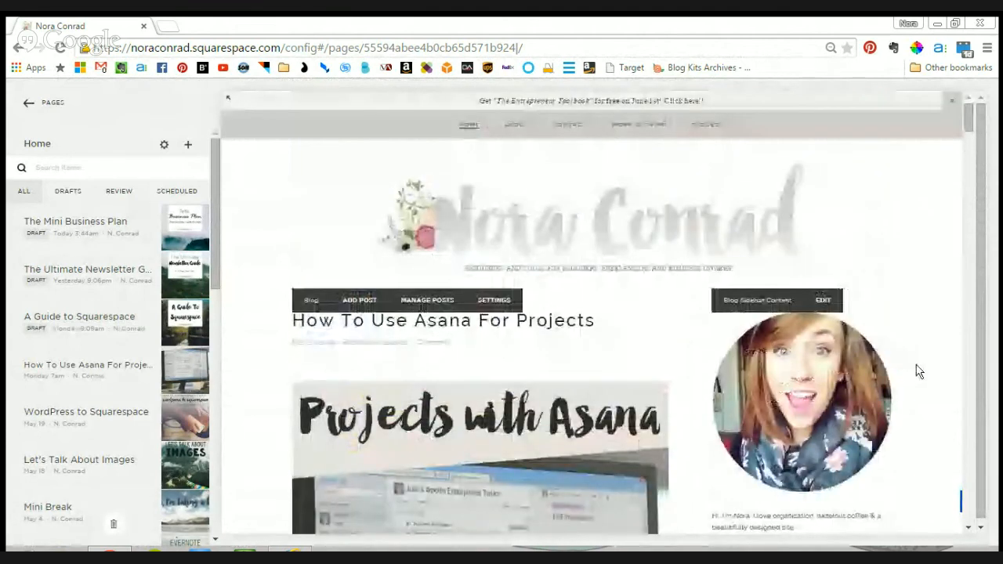
{"action": "left_click", "coordinate": [25, 102]}
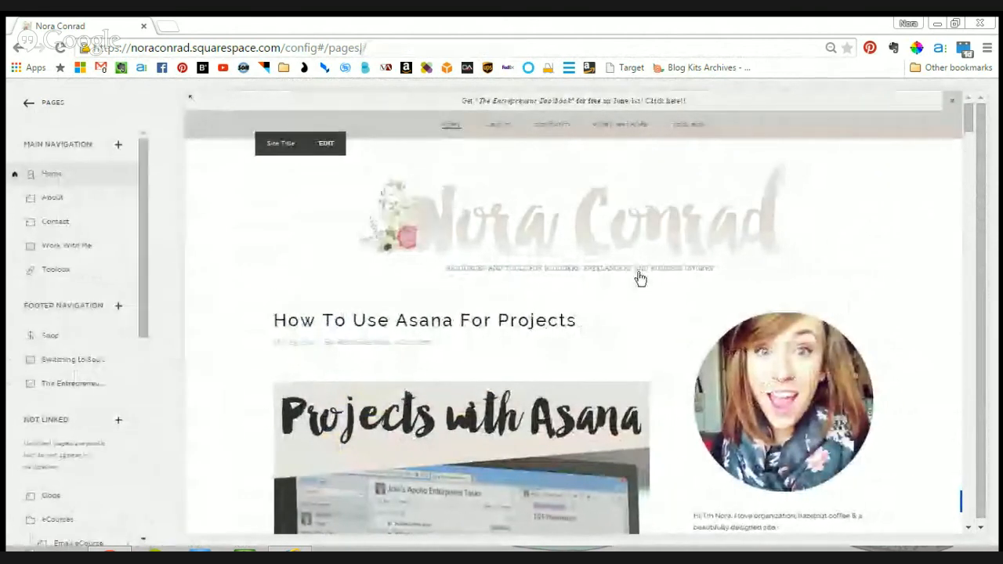